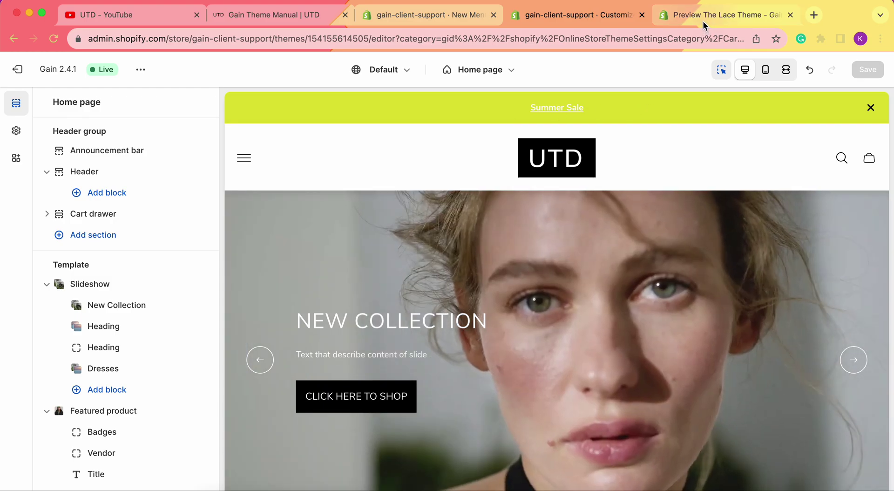
# - Examine the Sale mega menu layout in the preview of The Lace theme style
pyautogui.click(703, 19)
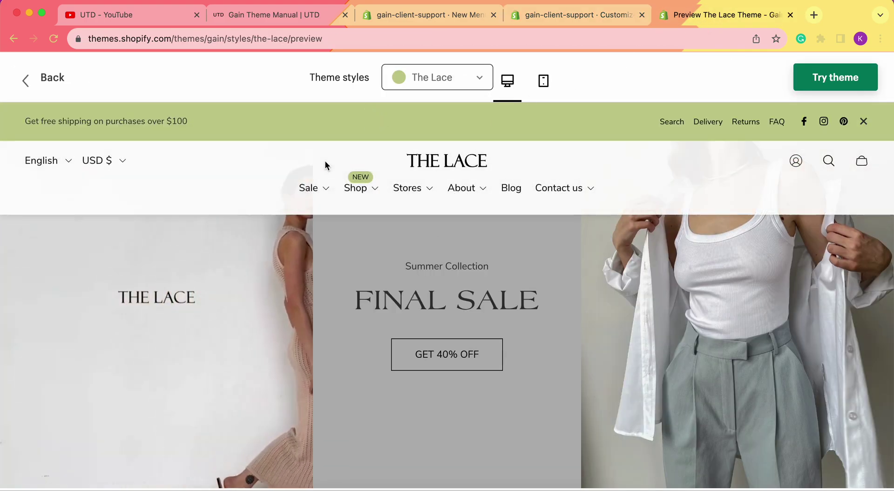
pyautogui.moveTo(324, 188)
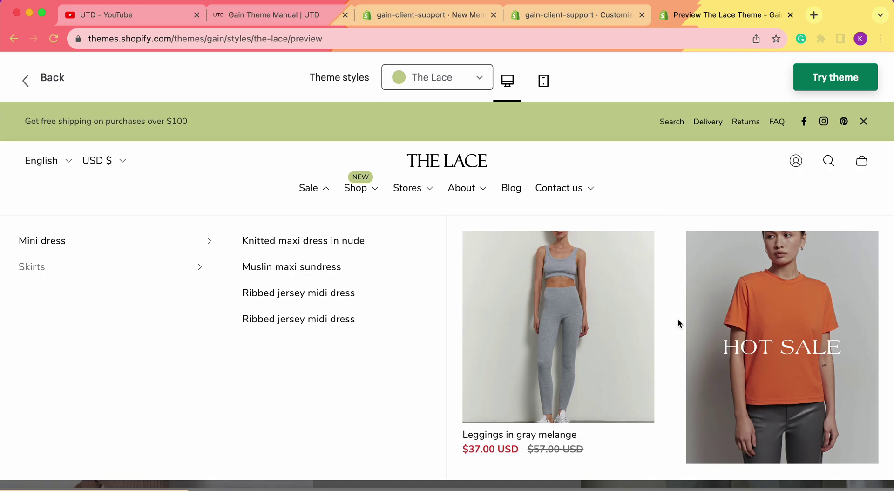
pyautogui.scroll(-1, 620, 305)
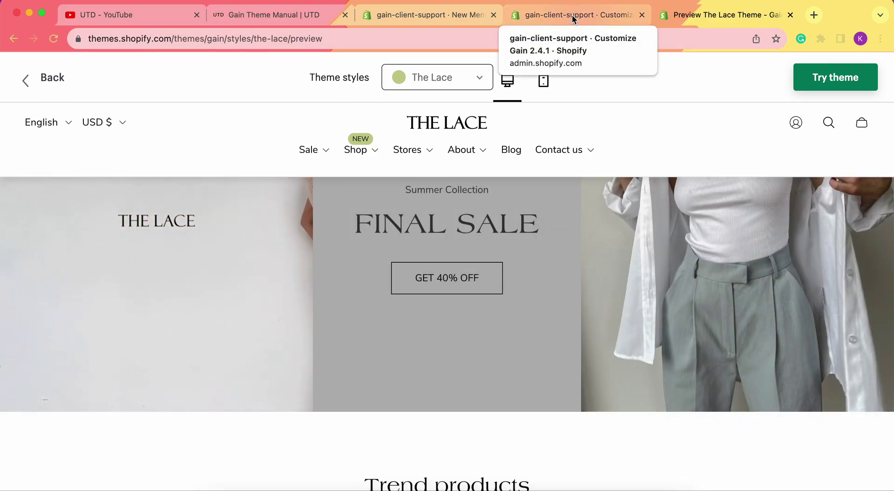
# - Add a Mega menu block to the Header section on the home page and open its settings at the menu handle
pyautogui.click(572, 15)
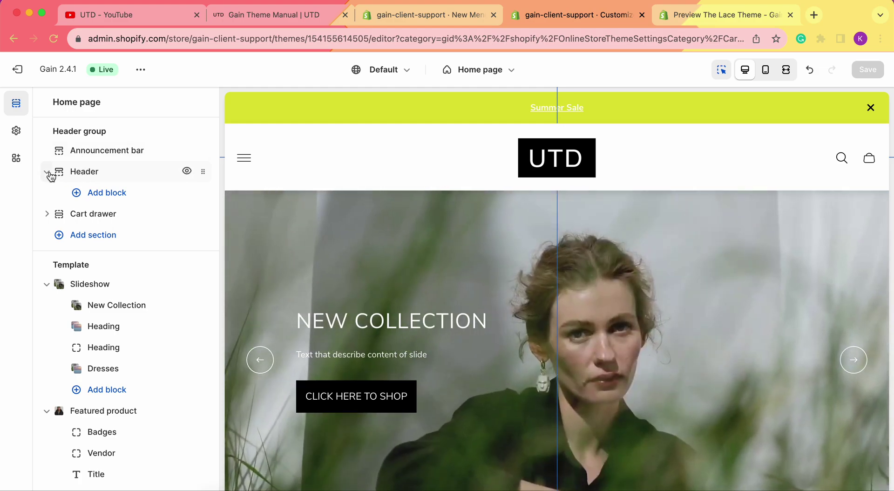
pyautogui.click(48, 172)
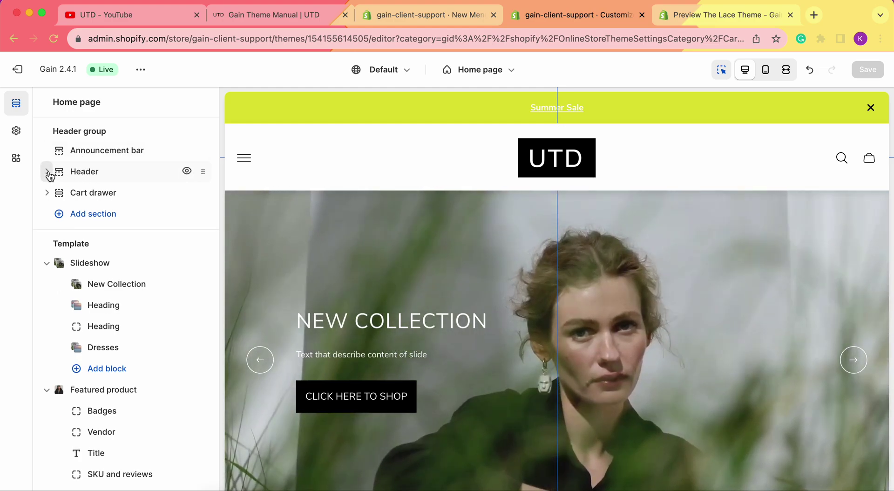
pyautogui.click(48, 172)
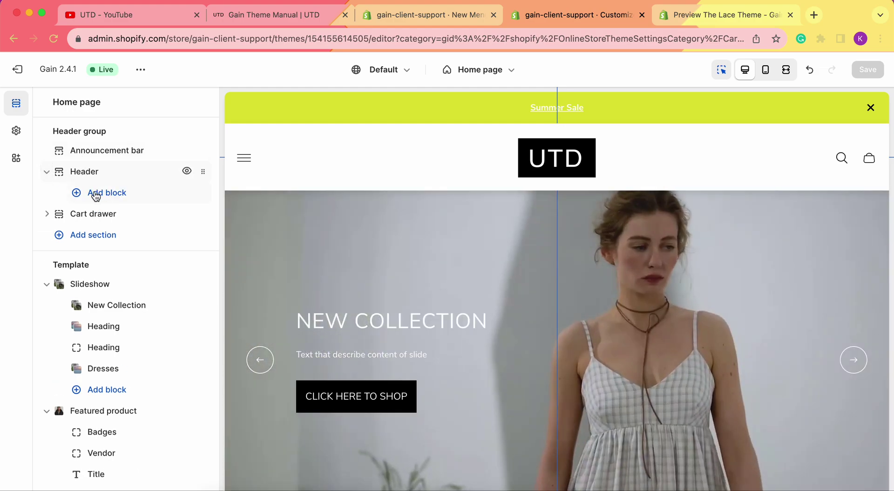
pyautogui.click(115, 197)
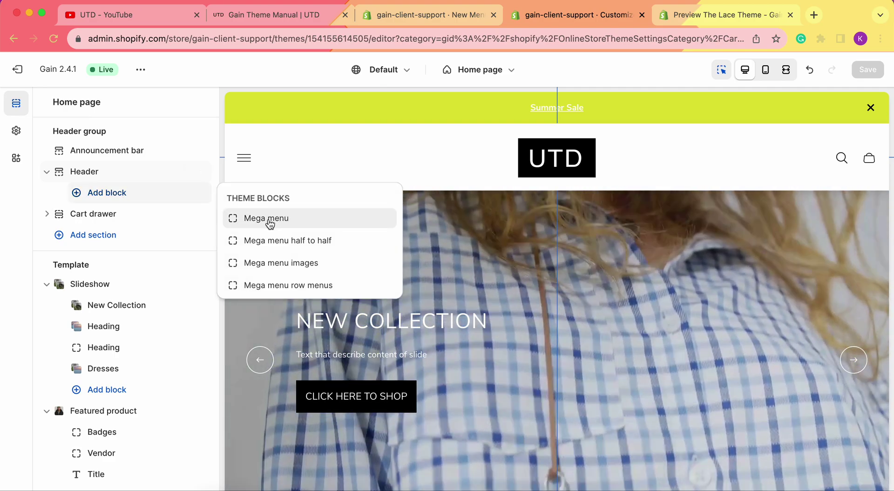
pyautogui.click(270, 222)
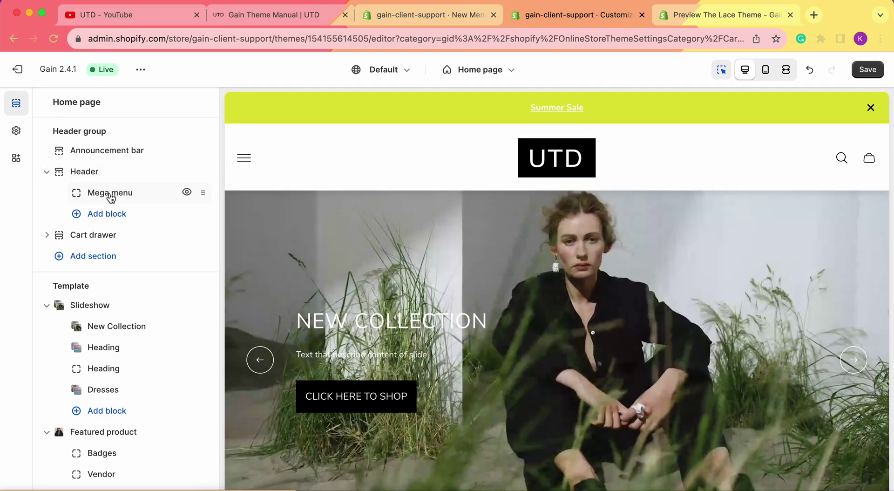
pyautogui.click(111, 198)
pyautogui.click(70, 188)
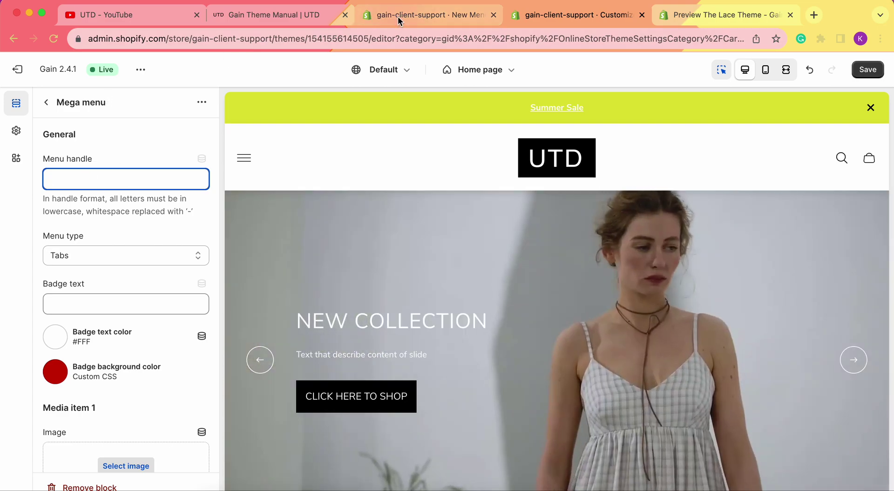
# - Examine the nested items under Summer Sale and Skirts in the New Menu1 navigation, and compare with The Lace preview
pyautogui.click(397, 16)
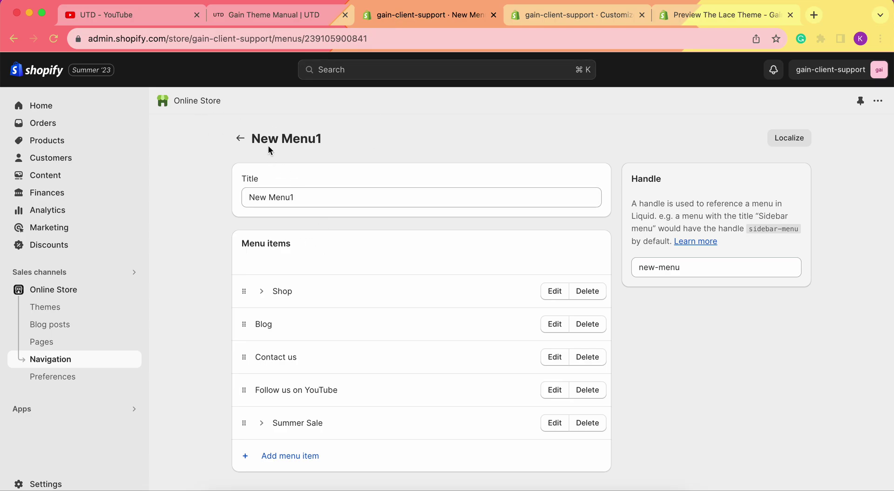
pyautogui.scroll(-1, 360, 238)
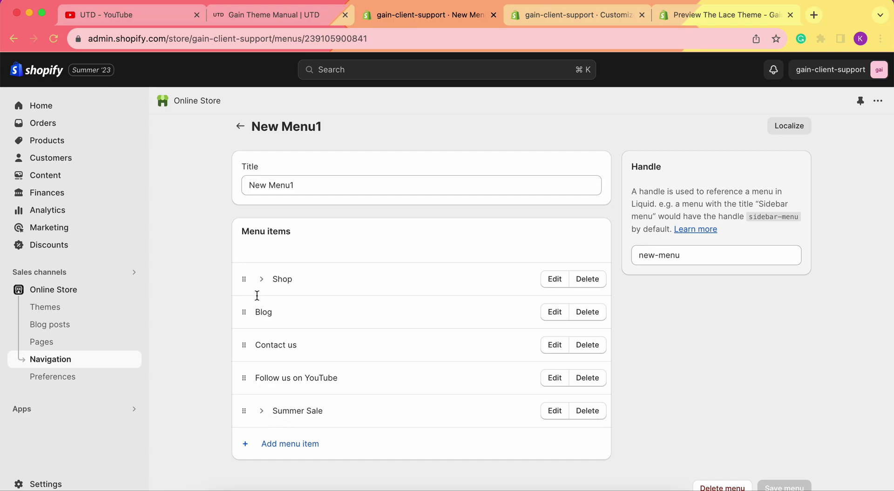
pyautogui.click(262, 411)
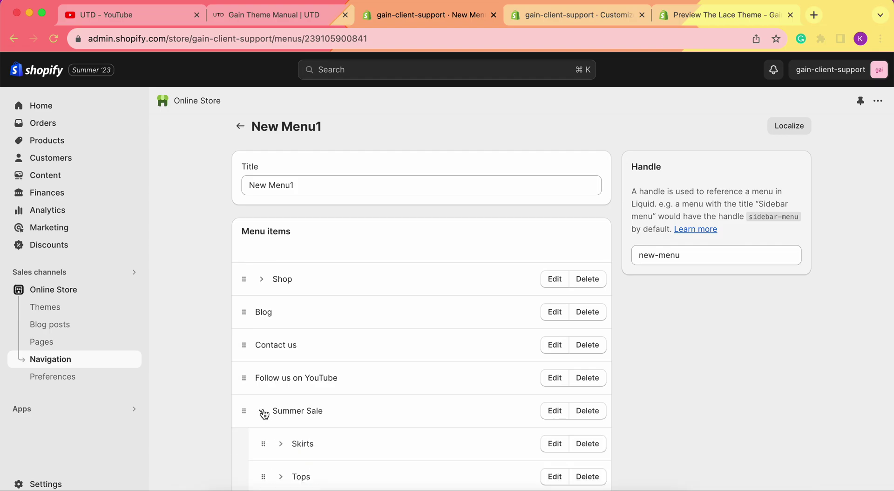
pyautogui.scroll(-3, 268, 384)
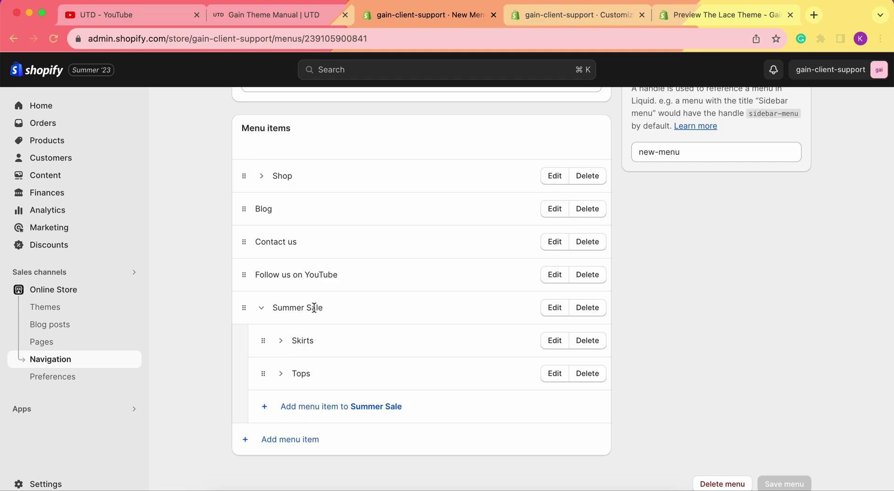
pyautogui.click(281, 340)
pyautogui.click(282, 341)
pyautogui.click(284, 343)
pyautogui.scroll(-1, 334, 384)
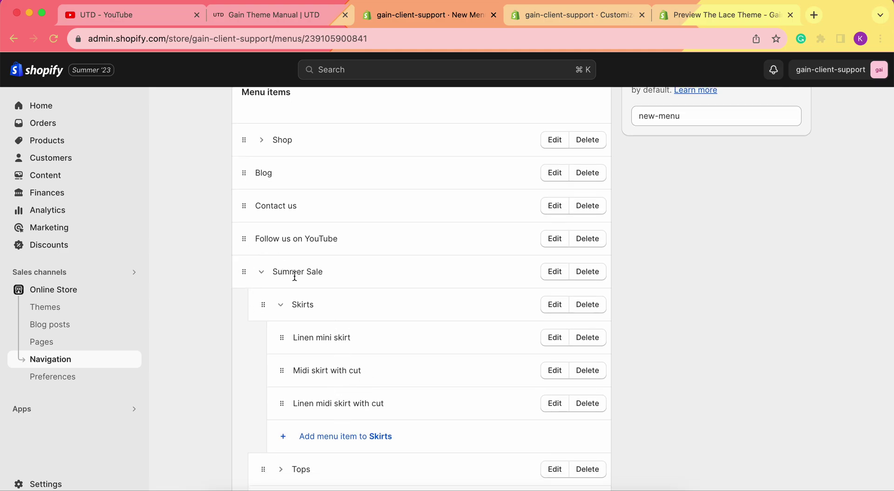
pyautogui.click(696, 15)
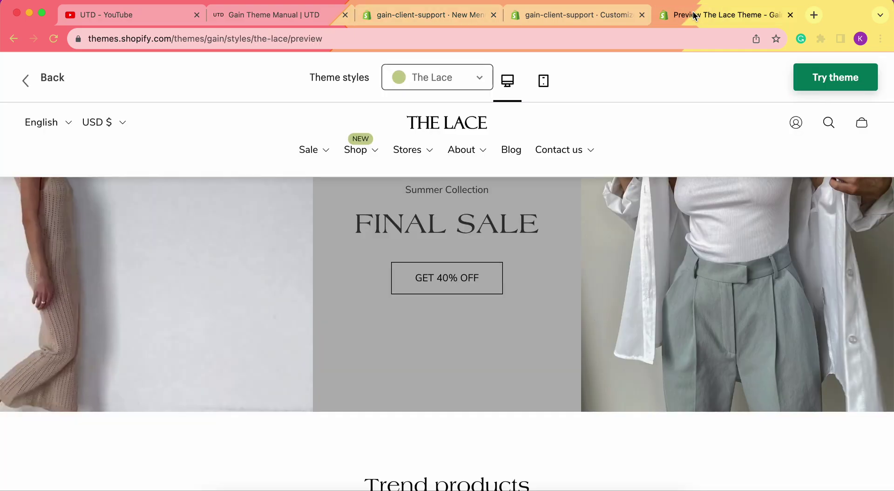
# - Set the Mega menu block's menu handle to "summer-sale" in the theme editor and save the theme
pyautogui.click(577, 14)
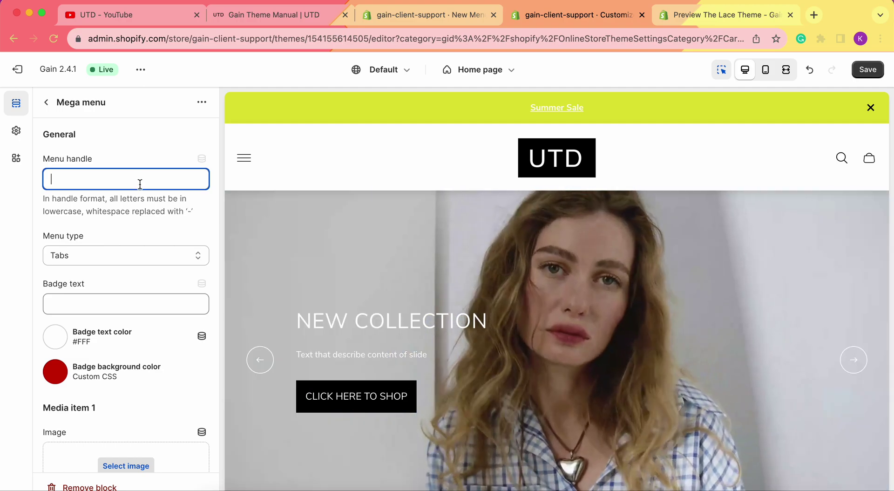
pyautogui.write('summer-')
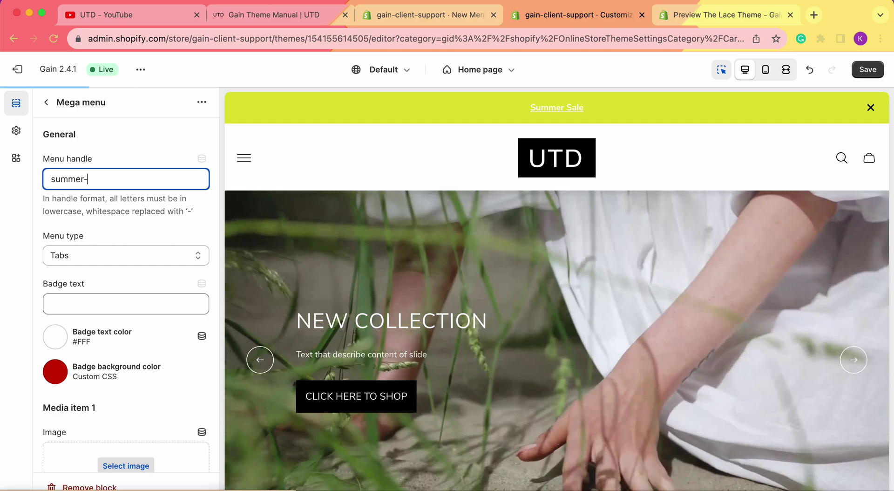
pyautogui.write('sale')
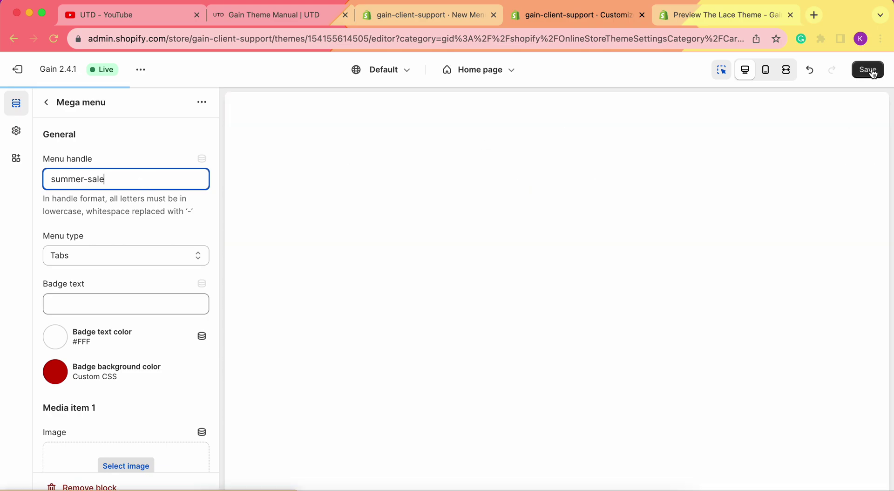
pyautogui.click(868, 69)
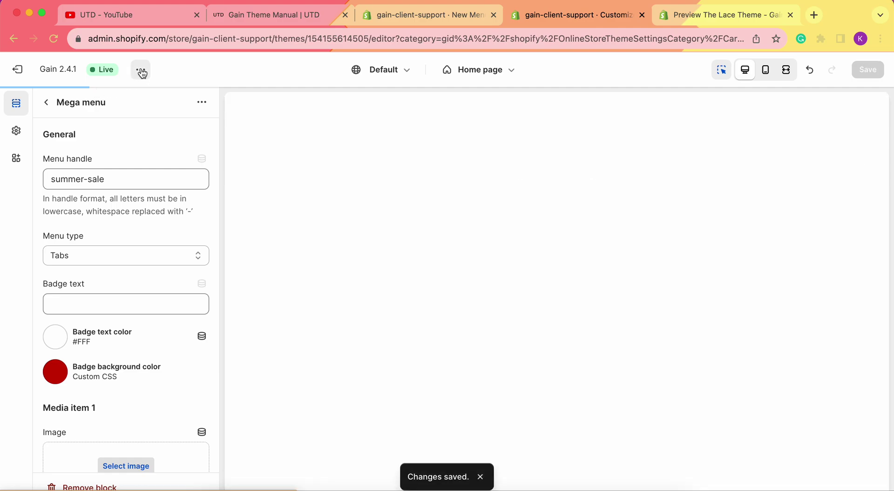
# - View the live storefront and check the dropdown of the Summer Sale menu item
pyautogui.click(143, 72)
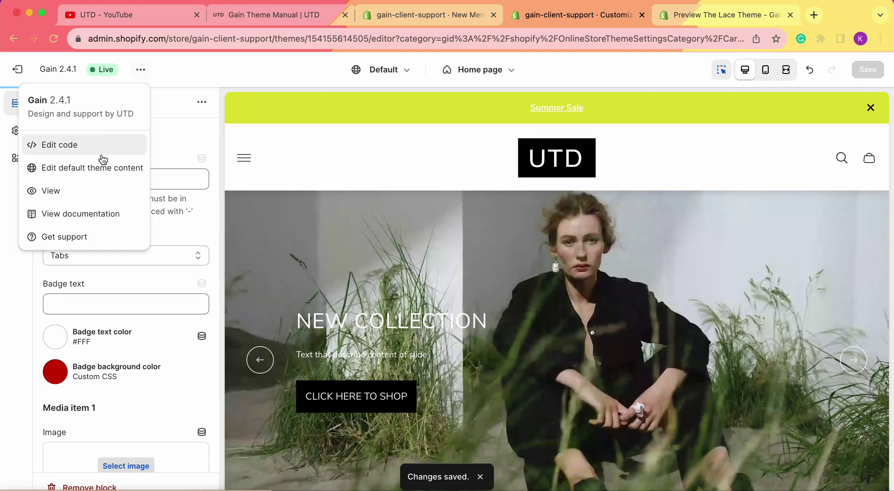
pyautogui.click(83, 187)
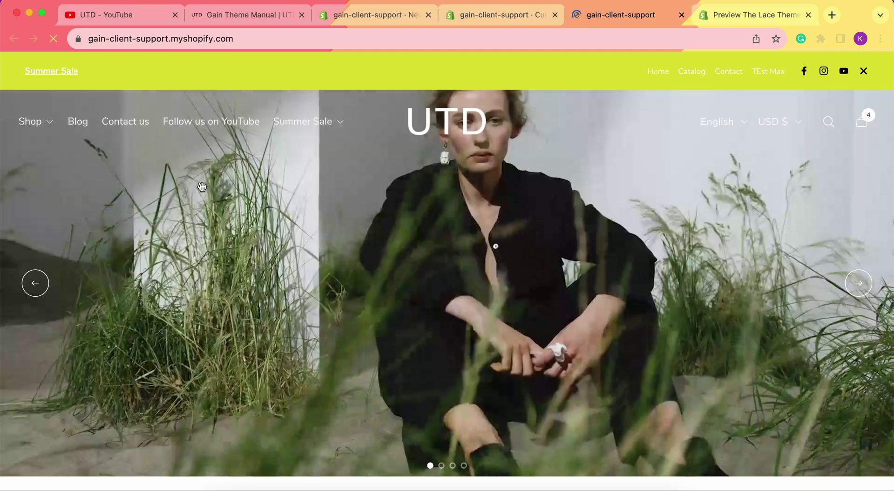
pyautogui.moveTo(335, 124)
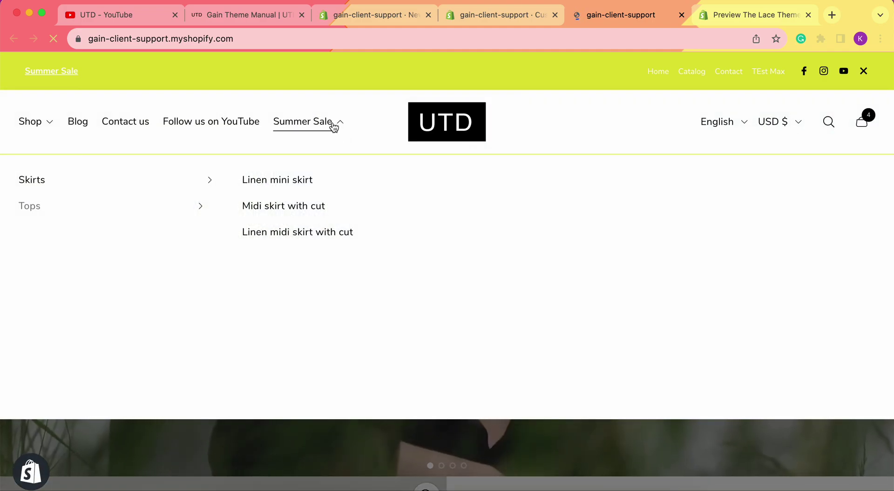
pyautogui.click(331, 130)
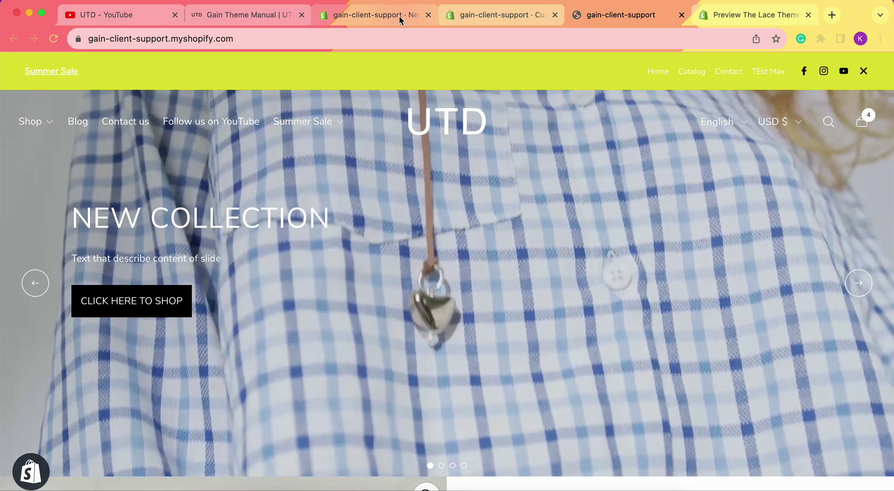
# - Move Summer Sale above Shop as the first item of the New Menu1 navigation and save the menu
pyautogui.click(399, 15)
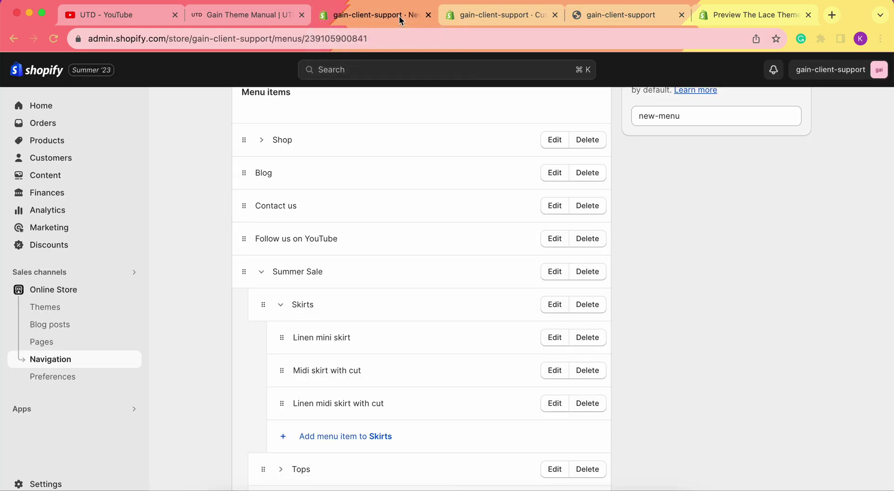
pyautogui.click(254, 273)
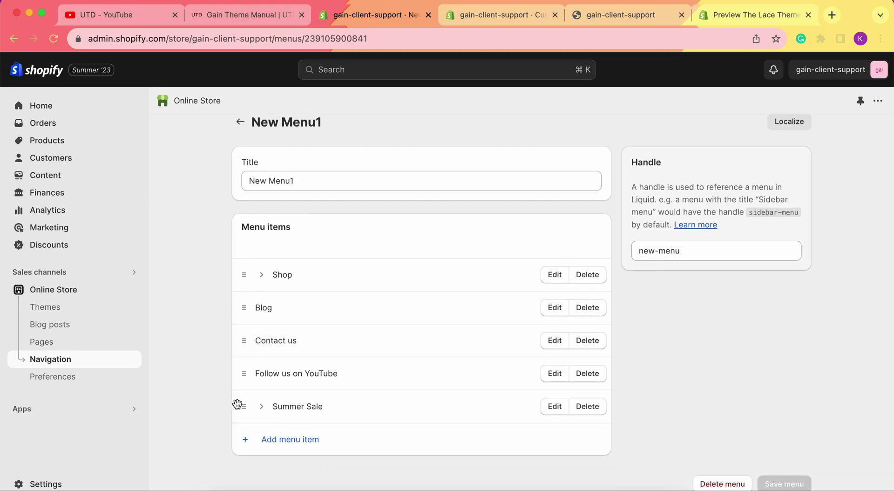
pyautogui.moveTo(245, 408); pyautogui.dragTo(241, 286)
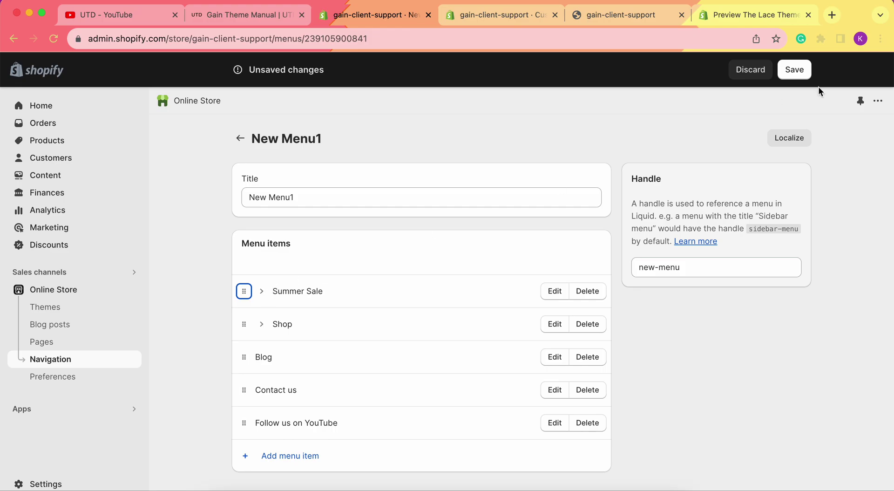
pyautogui.click(800, 77)
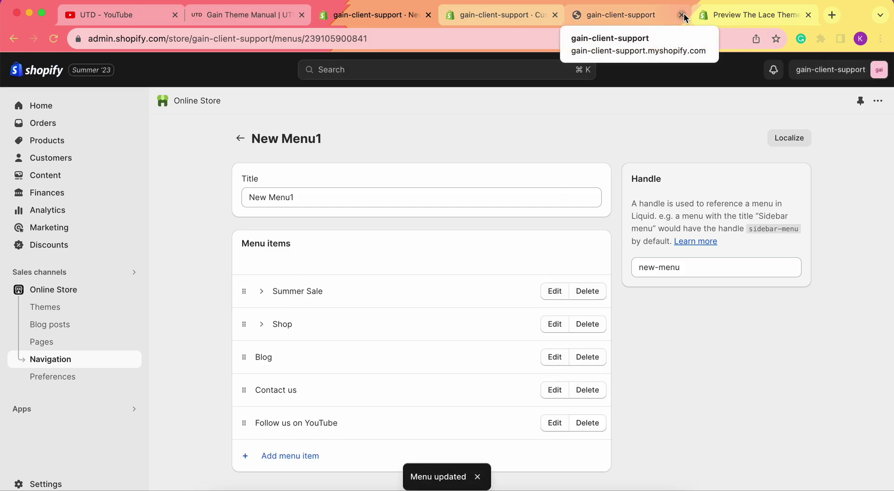
# - Reopen the storefront view from the theme editor and check the Skirts and Tops tabs in the Summer Sale mega menu
pyautogui.click(681, 15)
pyautogui.click(521, 14)
pyautogui.click(64, 192)
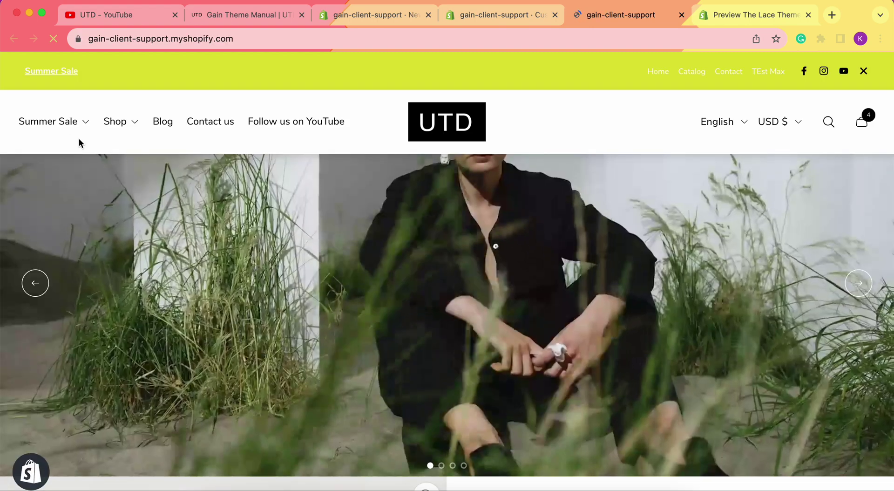
pyautogui.moveTo(72, 129)
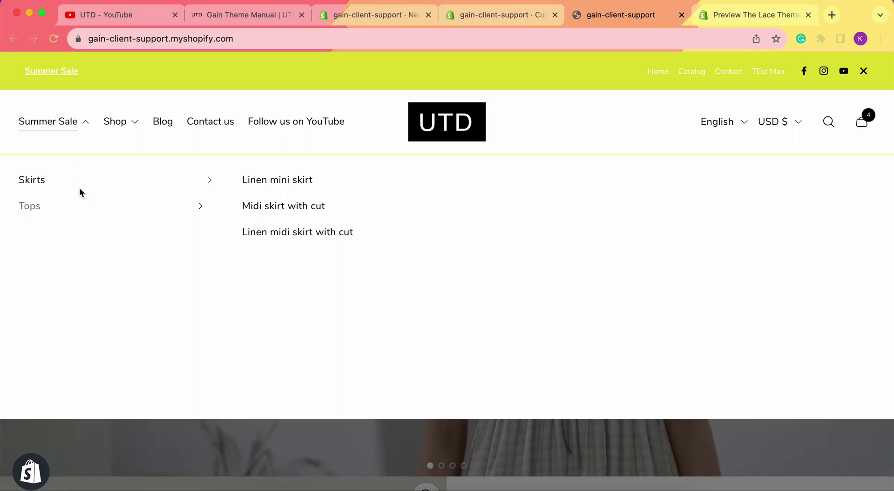
pyautogui.moveTo(114, 210)
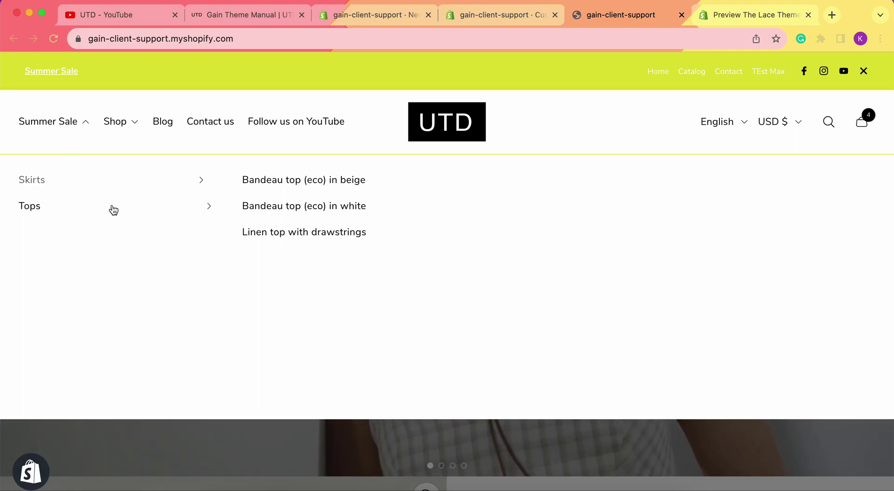
pyautogui.moveTo(163, 182)
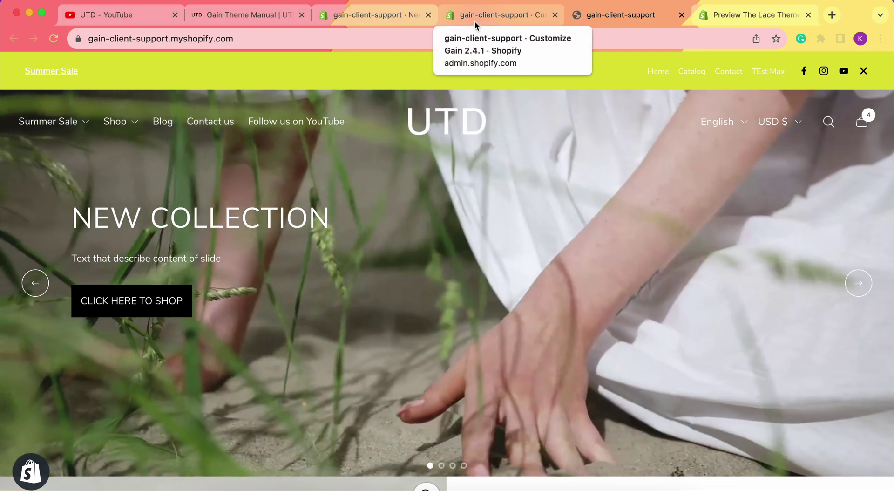
# - Review the Mega menu block's badge and media item settings, and look at the Summer Sale item on the storefront
pyautogui.click(474, 21)
pyautogui.click(2, 330)
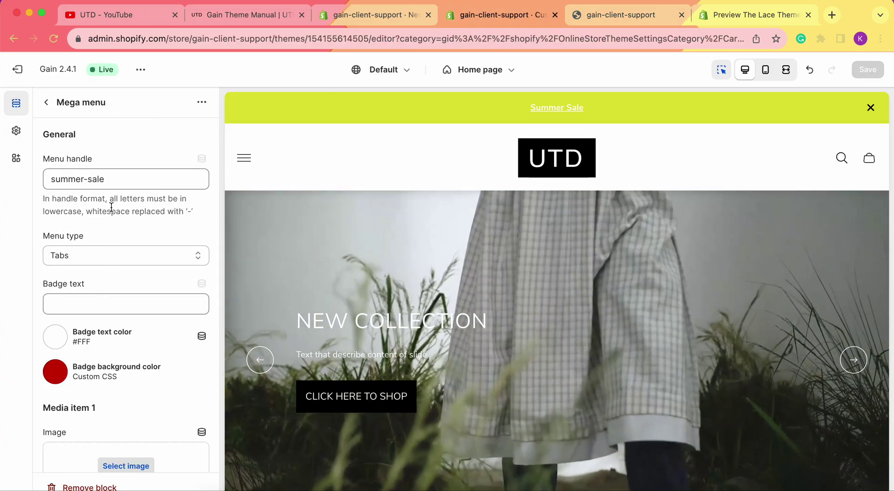
pyautogui.scroll(-3, 93, 199)
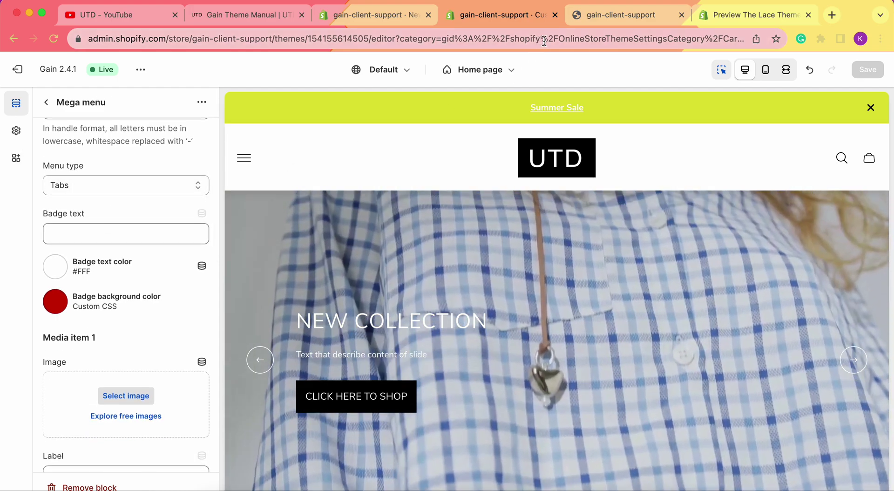
pyautogui.click(600, 16)
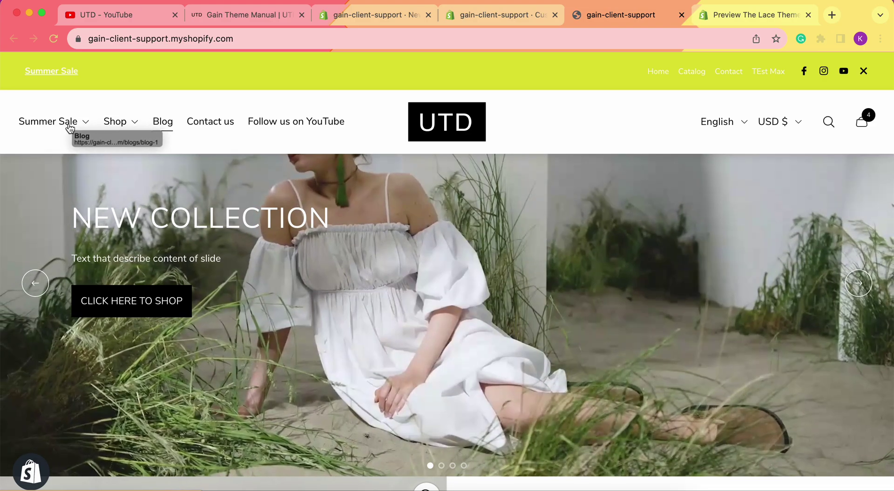
pyautogui.click(62, 122)
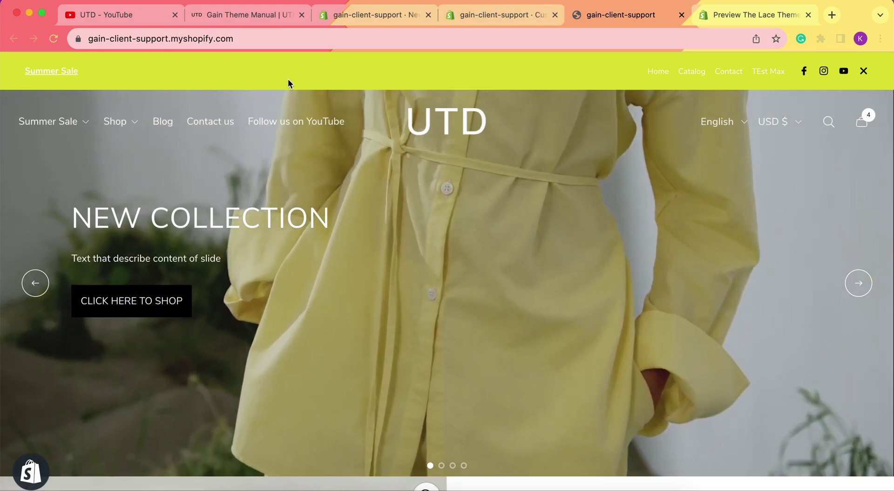
# - Back in the theme editor, set the Mega menu block's menu type to List and save the change
pyautogui.click(455, 21)
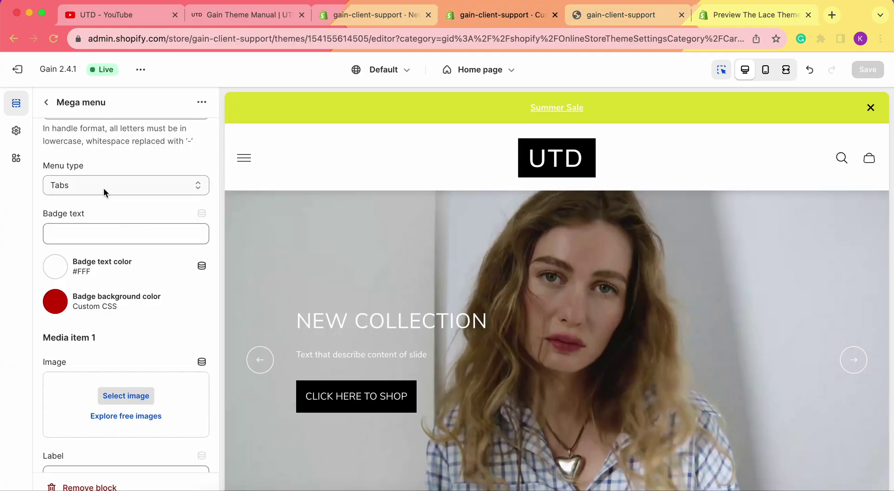
pyautogui.click(104, 188)
pyautogui.click(88, 193)
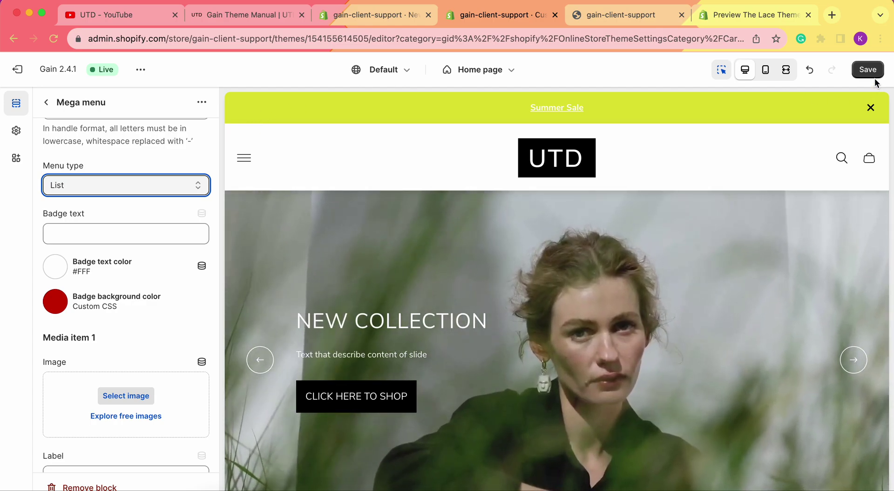
pyautogui.click(871, 79)
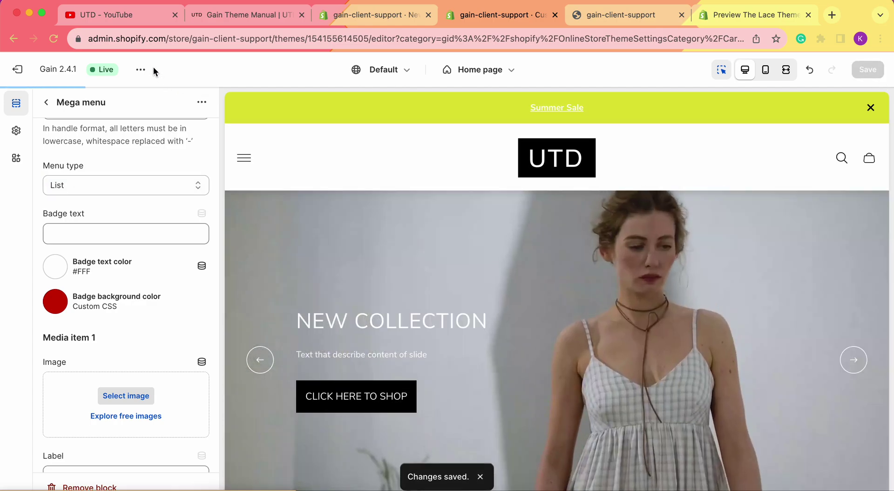
# - Open the storefront view from the theme editor and check the Summer Sale dropdown in the header
pyautogui.click(142, 71)
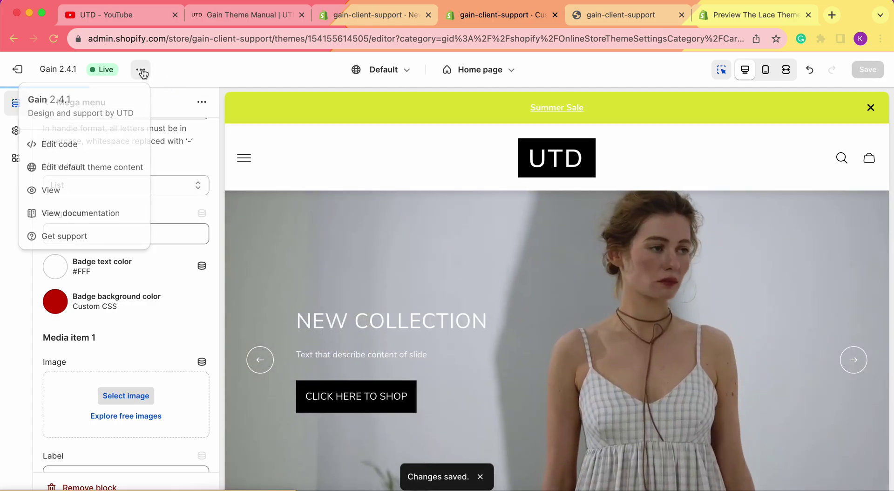
pyautogui.click(88, 193)
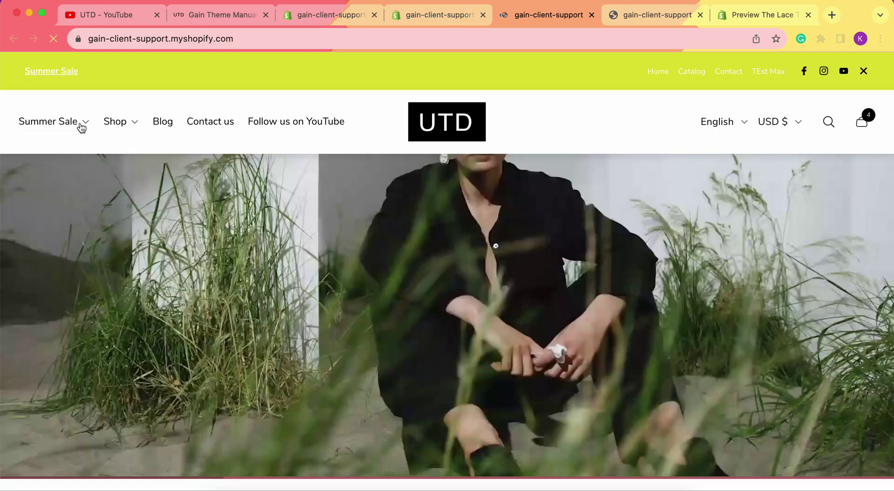
pyautogui.moveTo(79, 127)
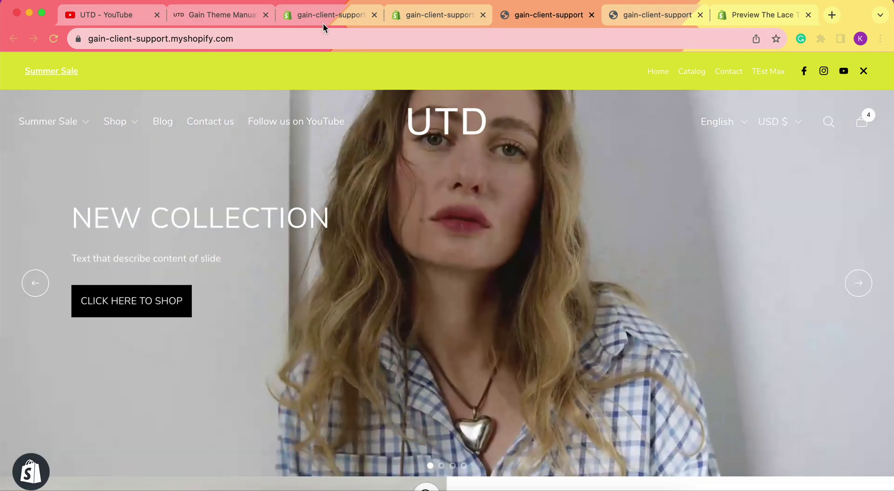
# - Check the link of the Summer Sale item in New Menu1, try the item on the storefront, and close its settings unchanged
pyautogui.click(317, 16)
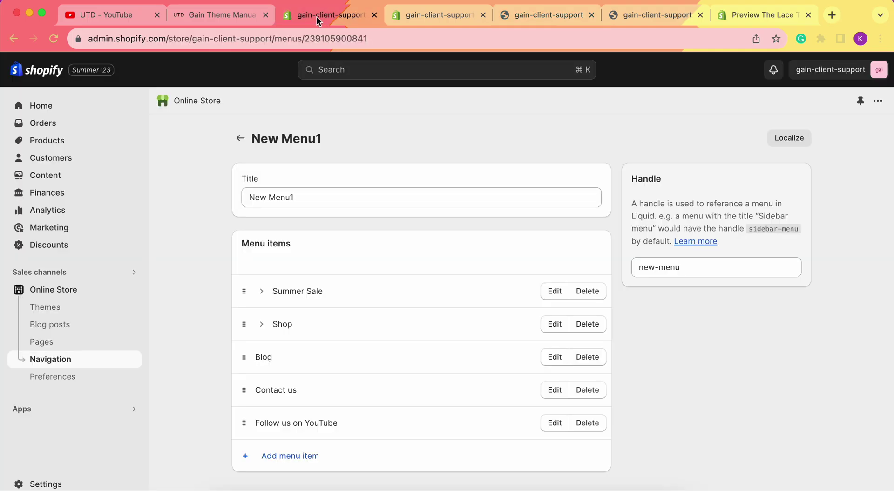
pyautogui.scroll(-1, 208, 213)
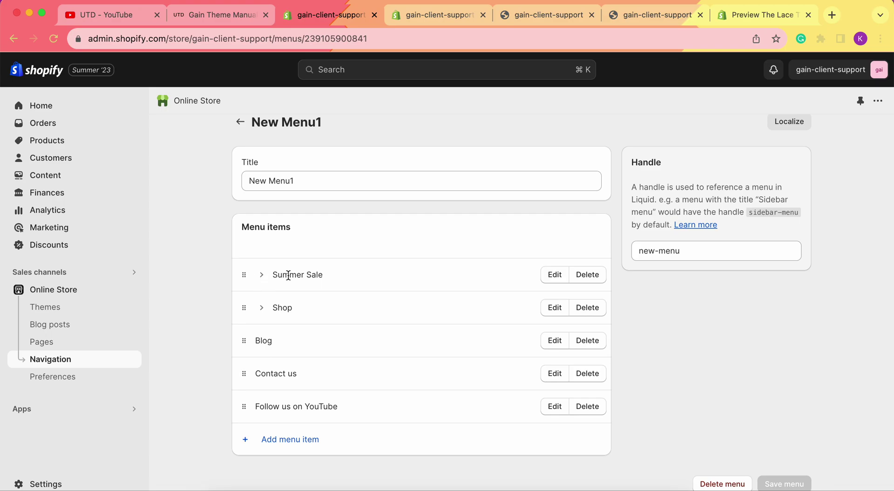
pyautogui.click(555, 275)
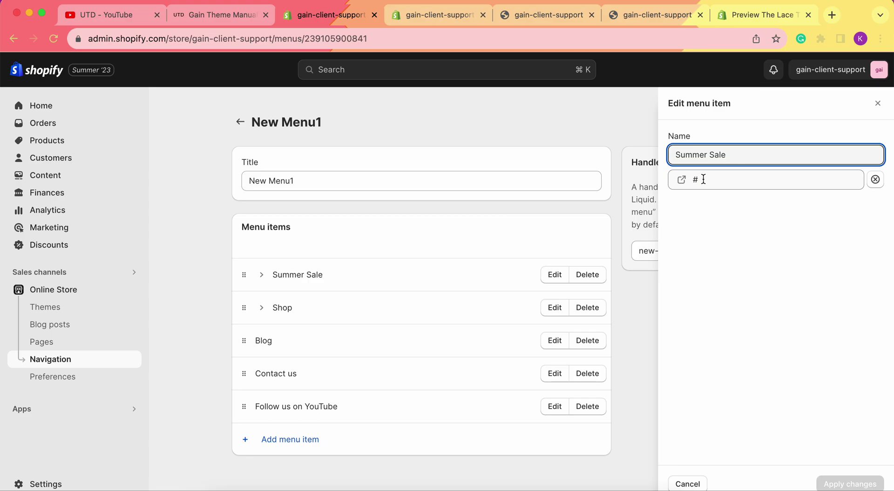
pyautogui.click(504, 12)
pyautogui.click(42, 122)
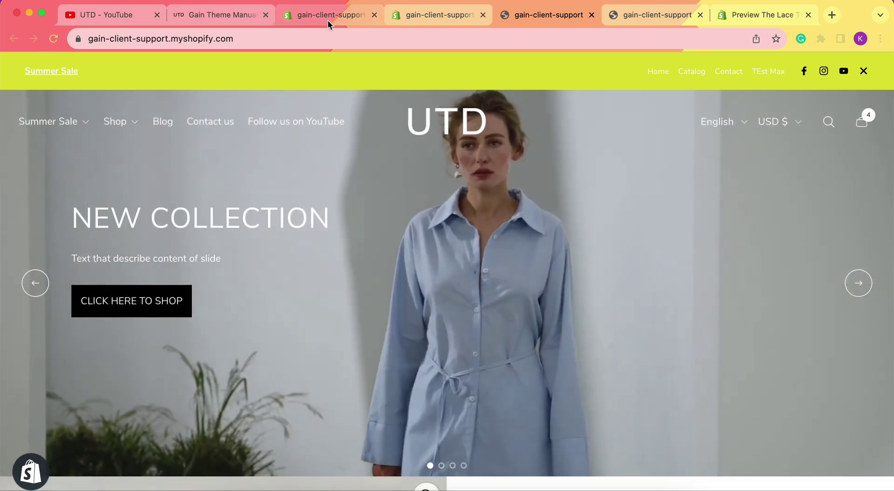
pyautogui.click(328, 14)
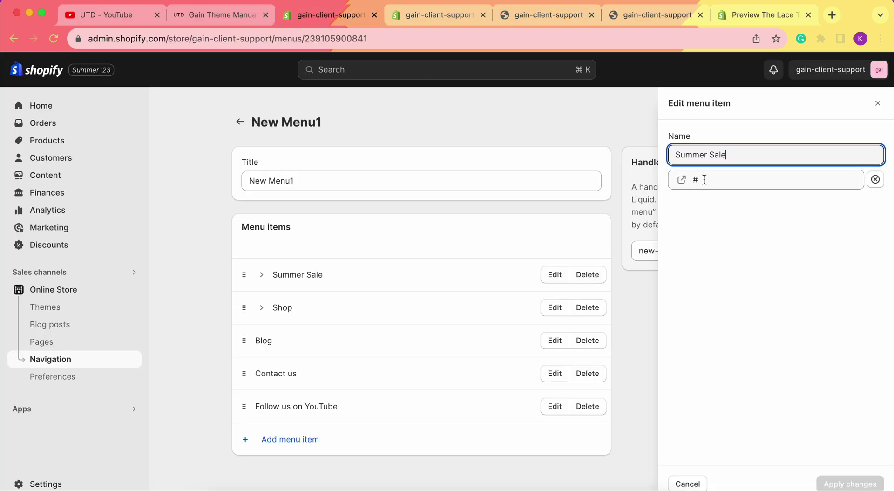
pyautogui.click(274, 249)
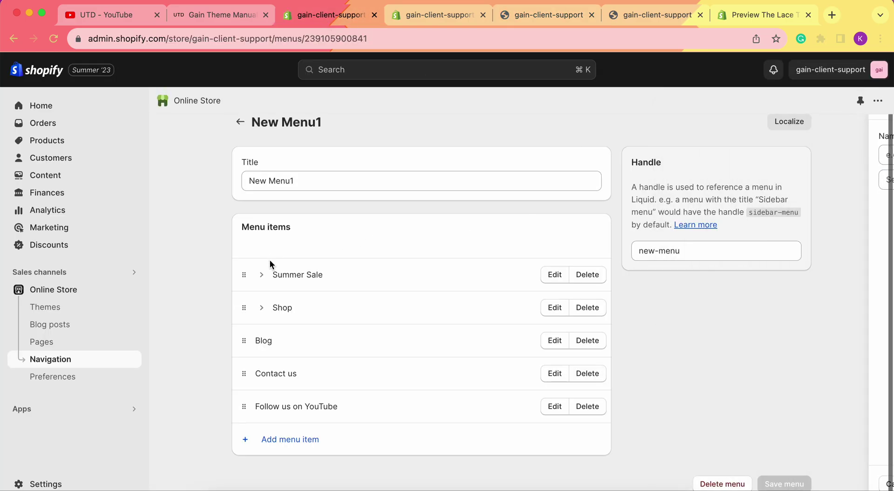
# - Expand Summer Sale in New Menu1, check the link of its Skirts subitem, and return to the storefront
pyautogui.click(263, 275)
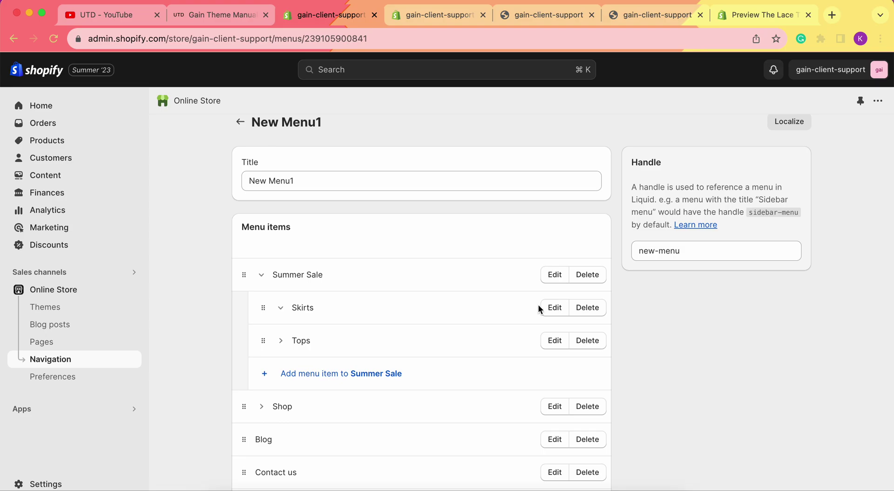
pyautogui.click(556, 309)
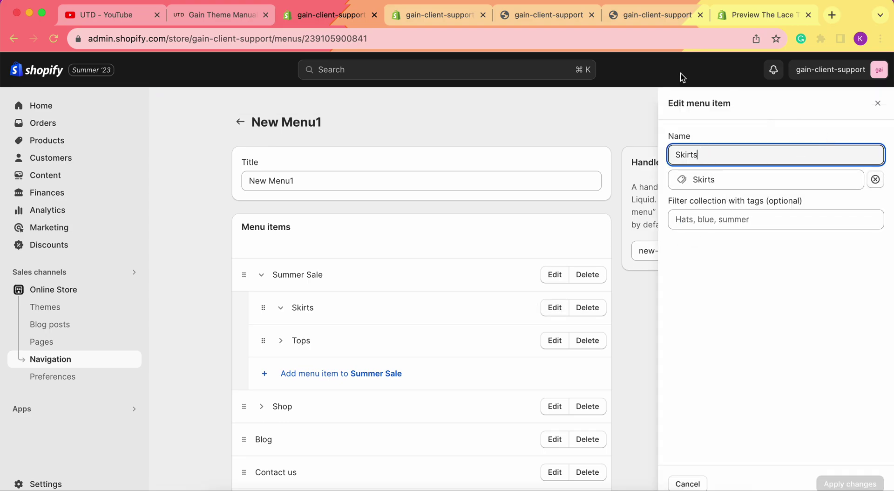
pyautogui.click(516, 17)
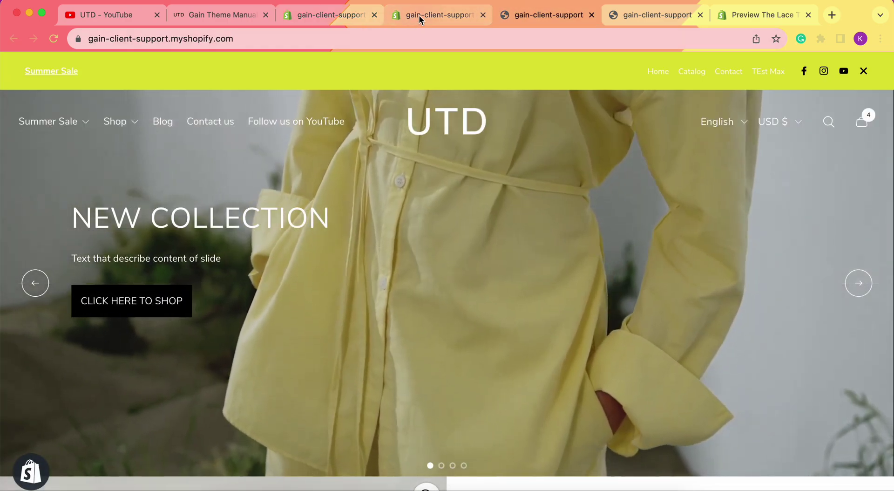
# - Check the menu type in the theme editor, open the Skirts collection from the storefront's Summer Sale menu, and go back
pyautogui.click(419, 15)
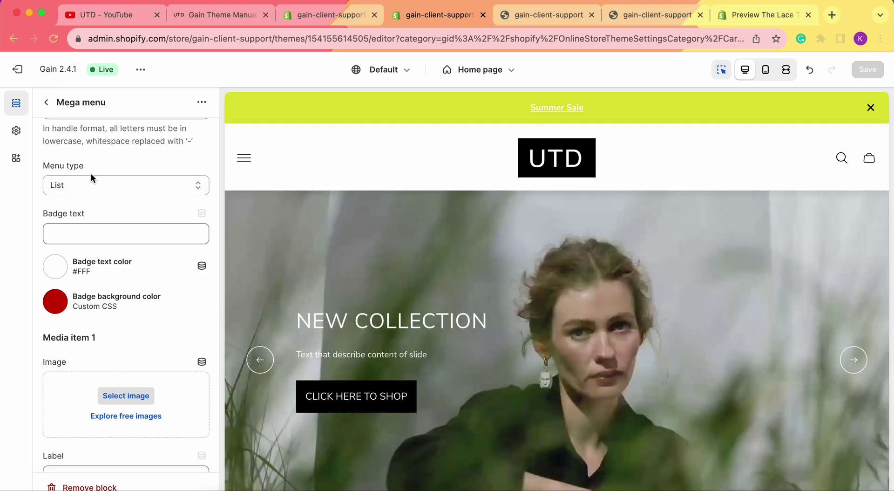
pyautogui.click(553, 17)
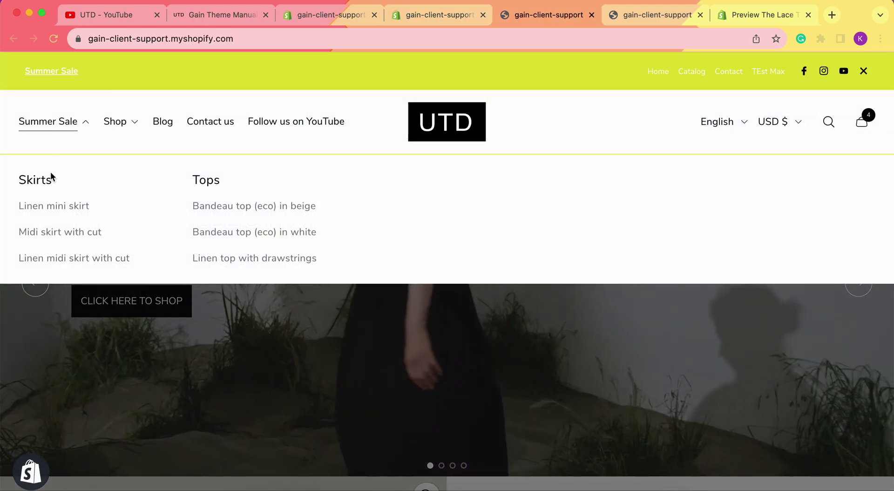
pyautogui.click(37, 187)
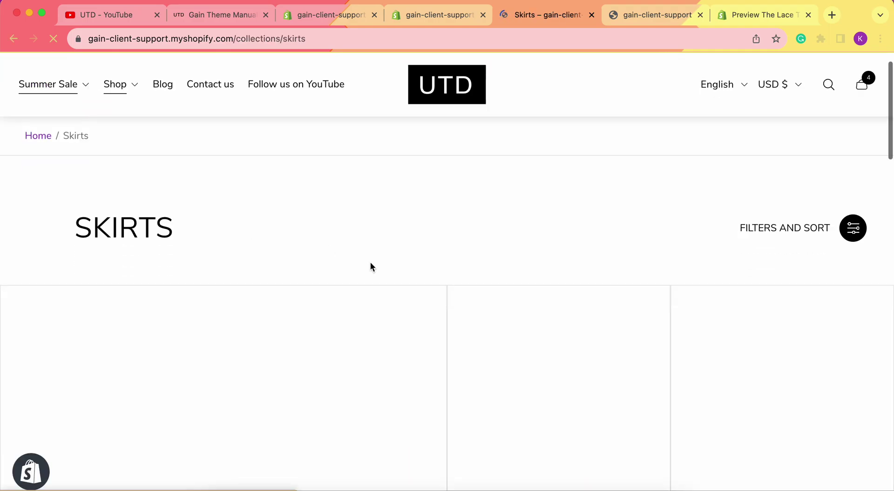
pyautogui.scroll(-10, 371, 265)
pyautogui.hscroll(-5, 371, 267)
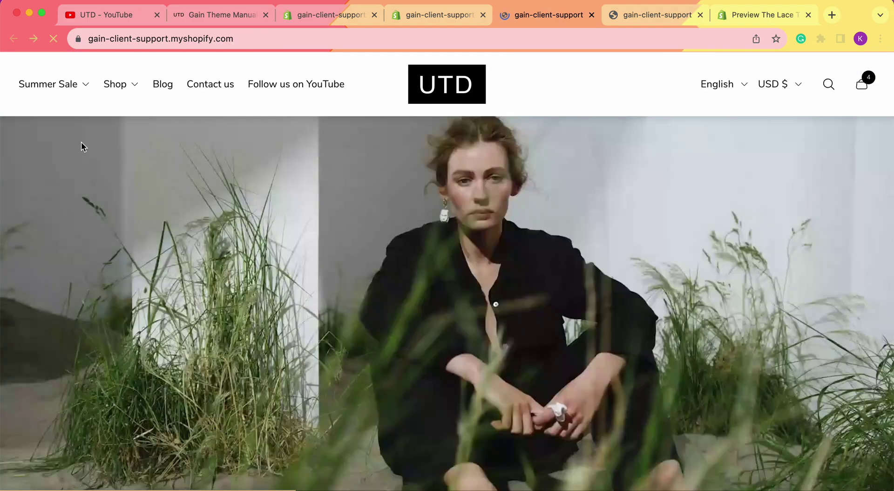
# - Open the Tops collection from the Summer Sale mega menu, look through it, and return to the home page
pyautogui.click(90, 119)
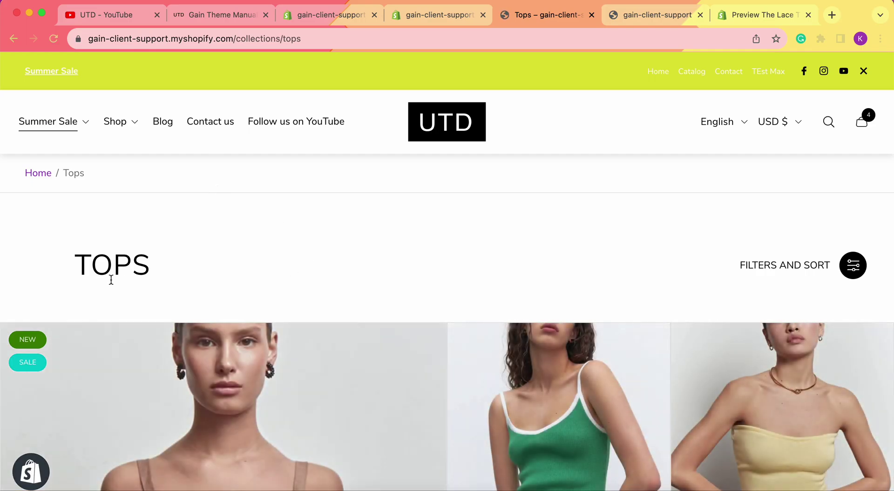
pyautogui.scroll(-10, 378, 271)
pyautogui.scroll(-5, 379, 273)
pyautogui.press('super+bracketleft')
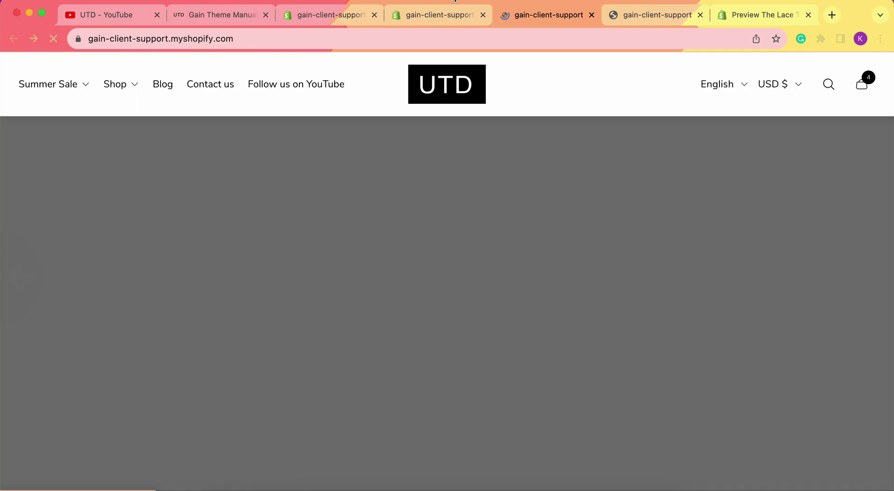
# - Look at the badge on the Shop menu item in The Lace theme preview
pyautogui.click(438, 16)
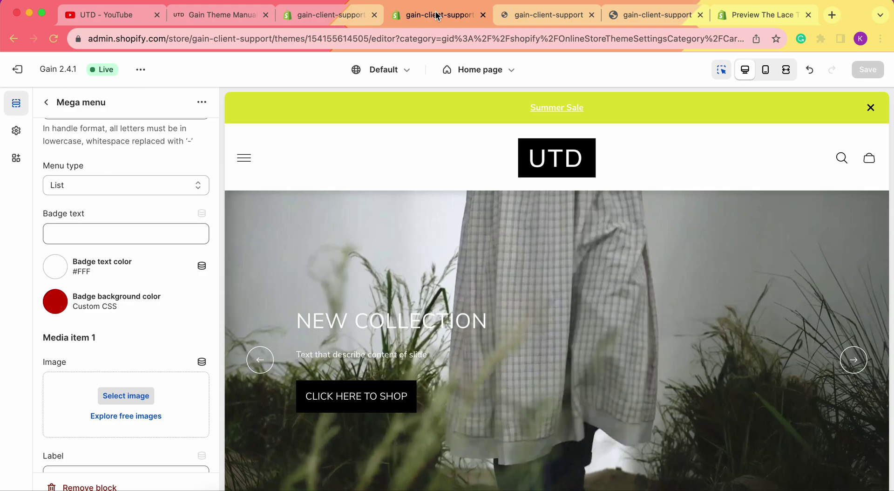
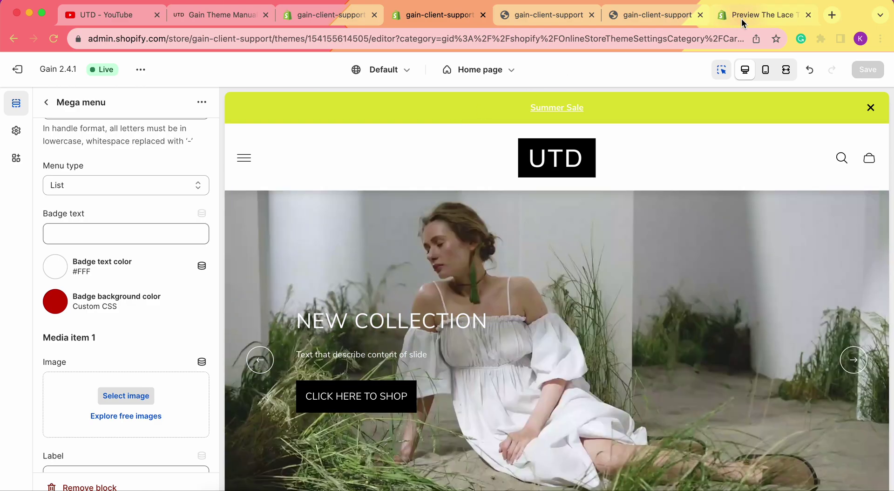
pyautogui.click(741, 18)
pyautogui.moveTo(368, 150)
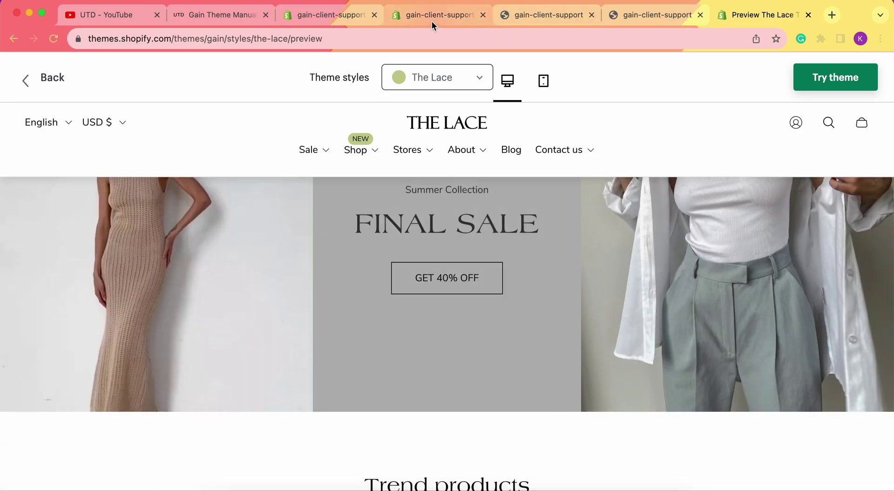
# - In the theme editor, set the badge text of the summer-sale Mega menu block to SALE
pyautogui.click(432, 21)
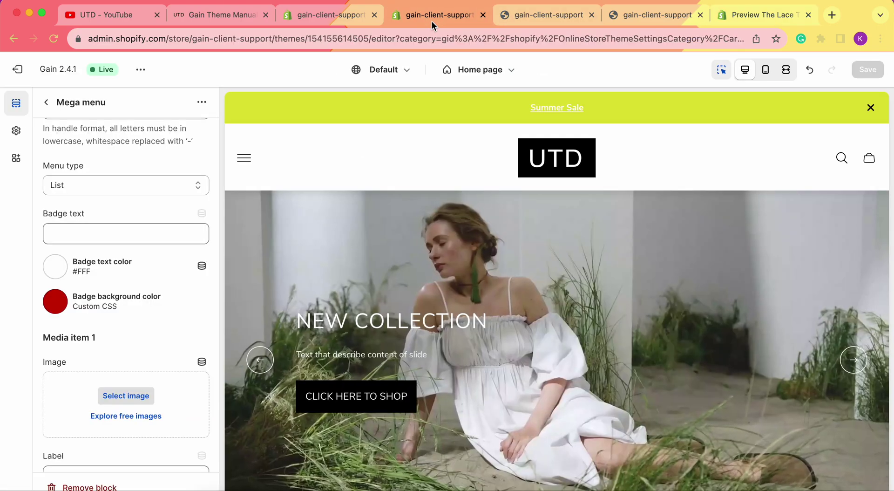
pyautogui.scroll(2, 59, 185)
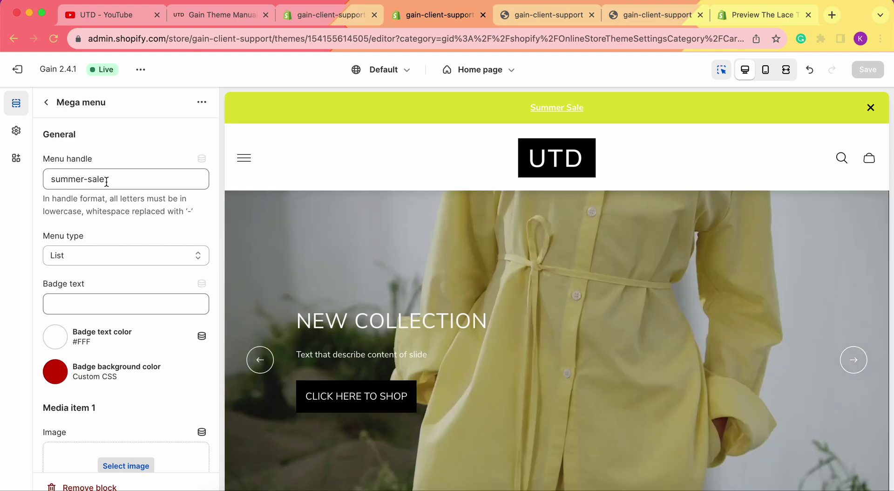
pyautogui.scroll(-2, 107, 181)
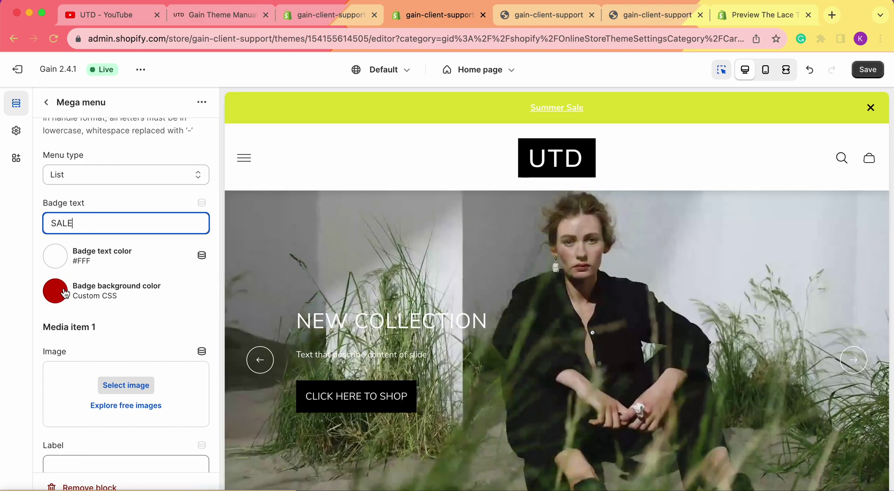
pyautogui.click(66, 291)
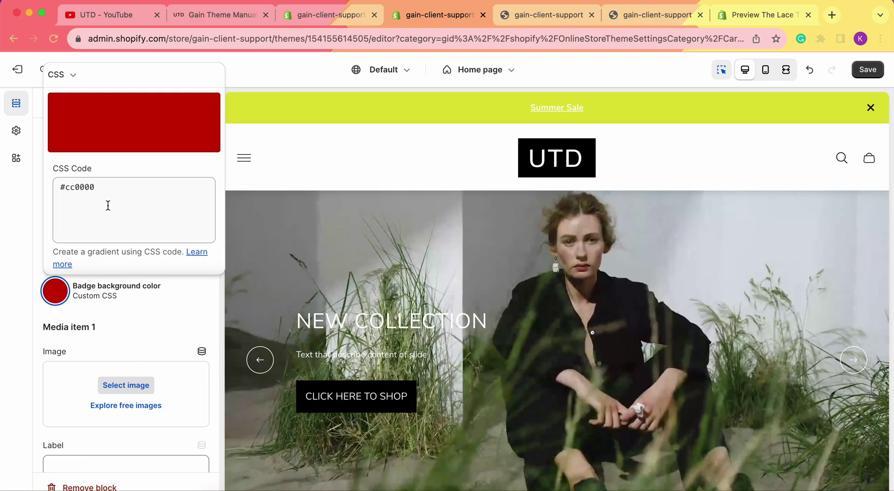
pyautogui.click(106, 204)
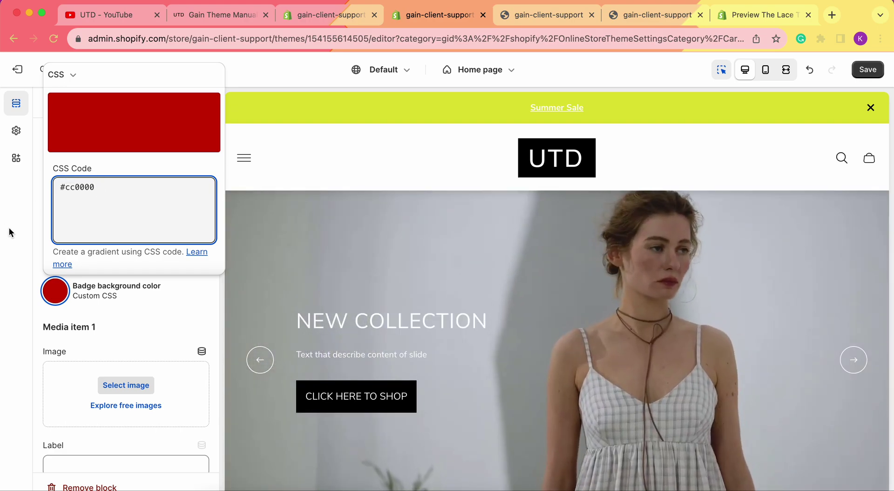
pyautogui.click(10, 232)
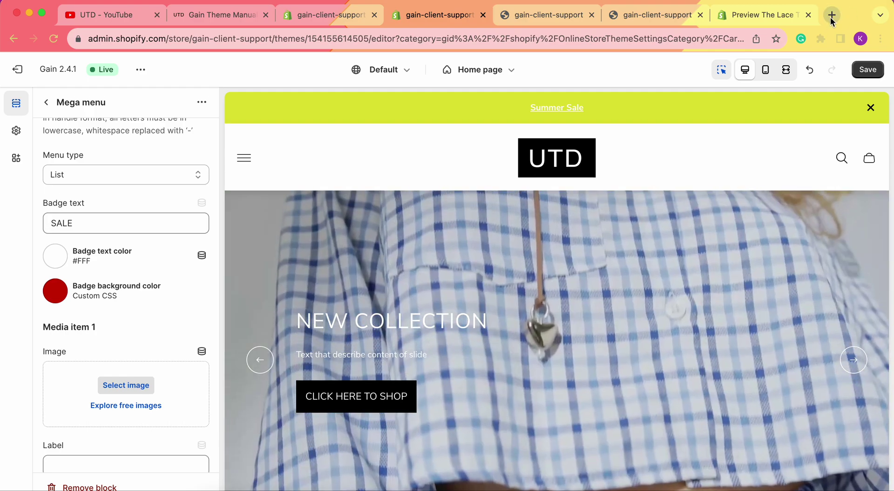
# - Search Google for "green color code" in a new tab and pick the darkgreen hex code #006400
pyautogui.click(832, 17)
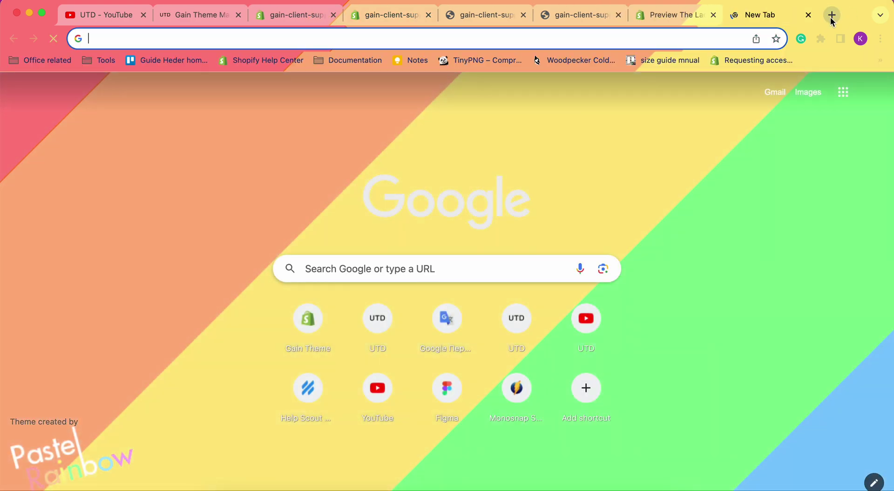
pyautogui.write('green color c')
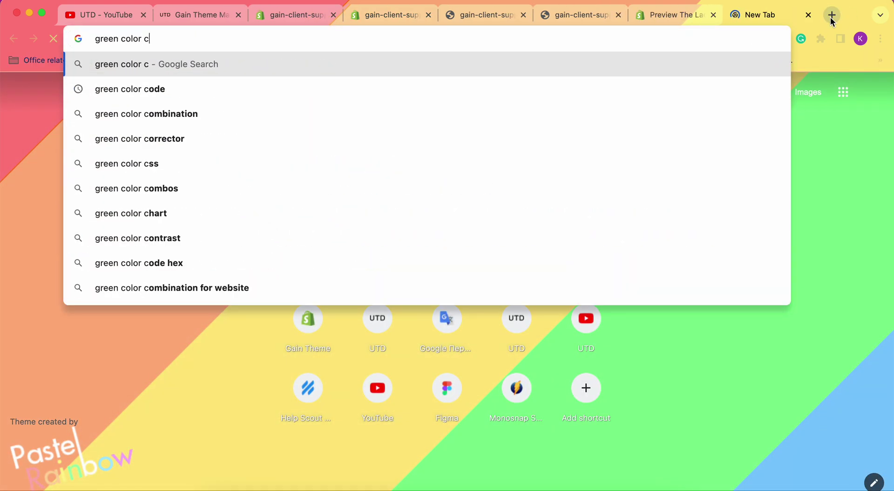
pyautogui.write('ode')
pyautogui.press('Return')
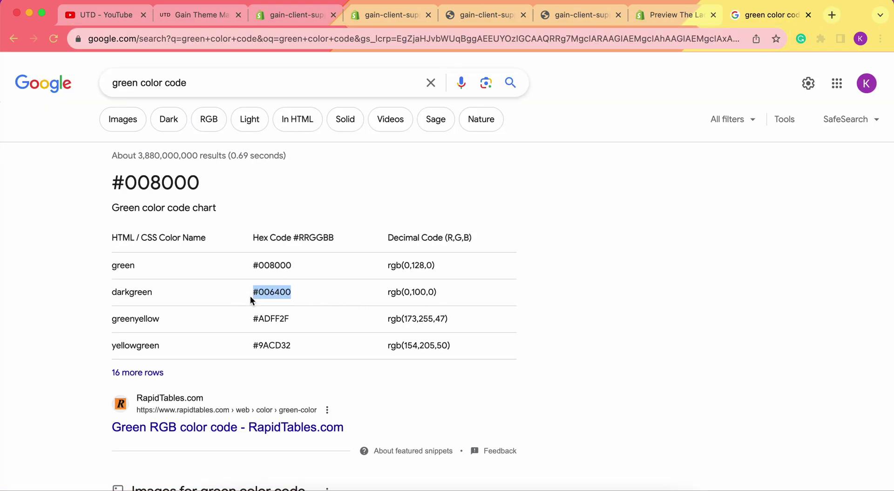
# - Back in the theme editor, set the Mega menu block's badge background color to #006400 and save the theme
pyautogui.click(416, 20)
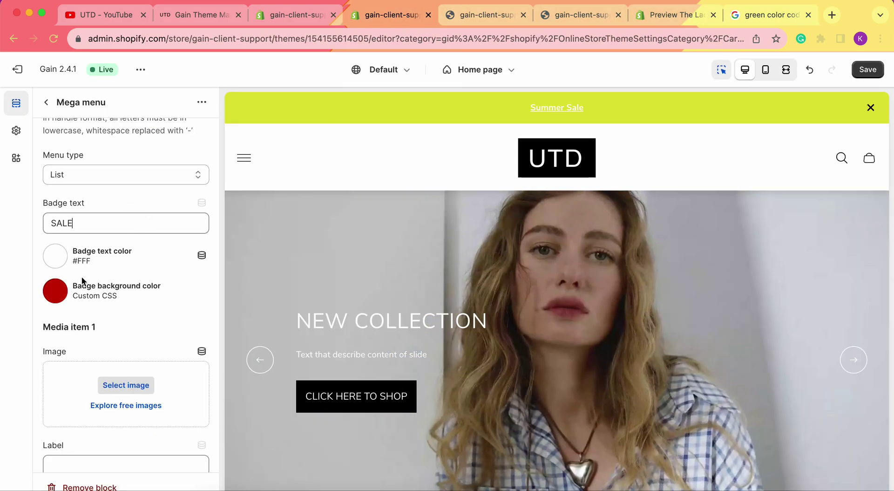
pyautogui.click(56, 292)
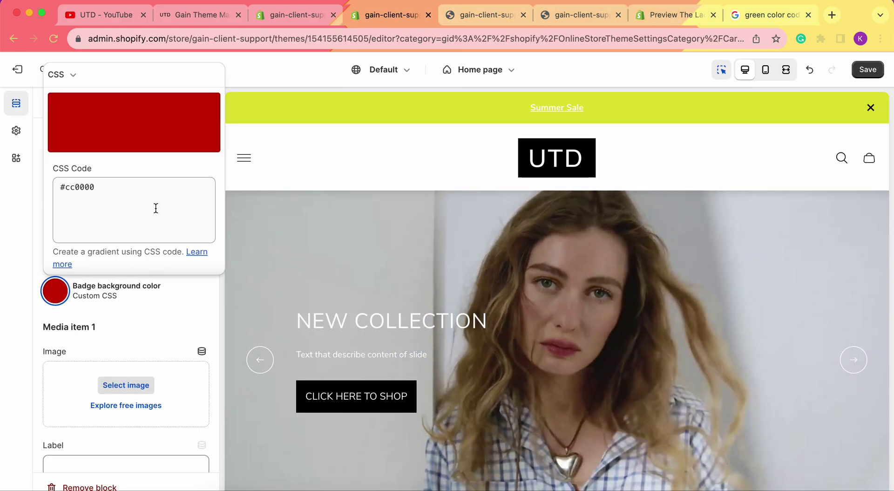
pyautogui.tripleClick(156, 208)
pyautogui.write('#006400')
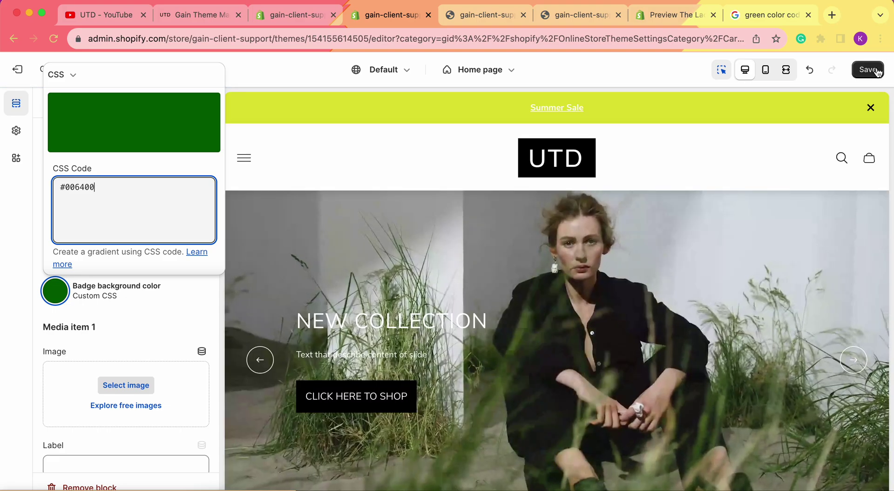
pyautogui.click(877, 71)
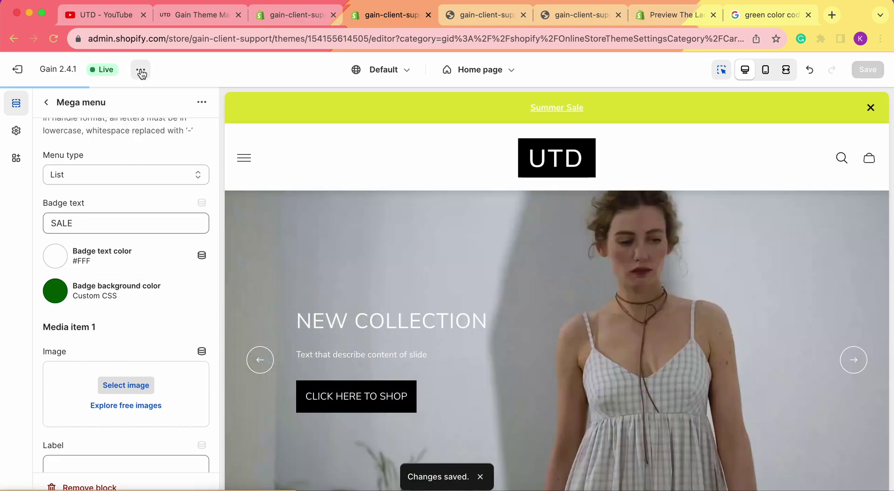
# - View the live storefront to check the badge on the Summer Sale menu item, and return to the theme editor
pyautogui.click(140, 69)
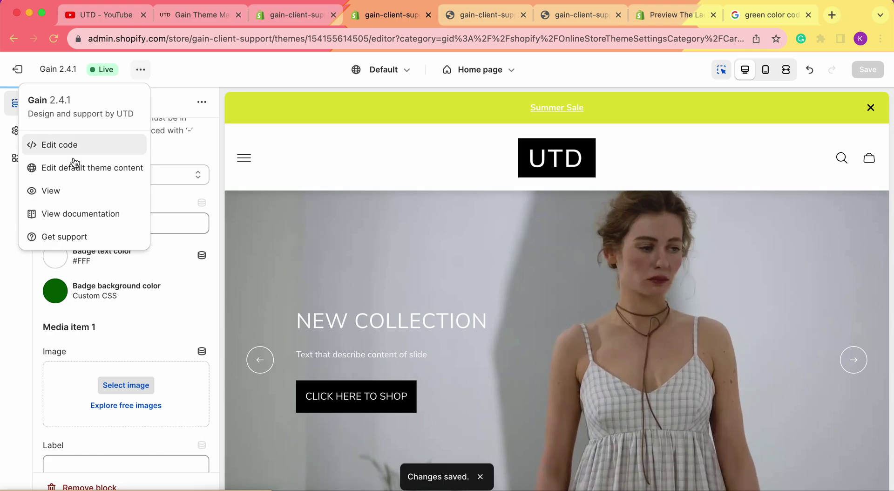
pyautogui.click(58, 193)
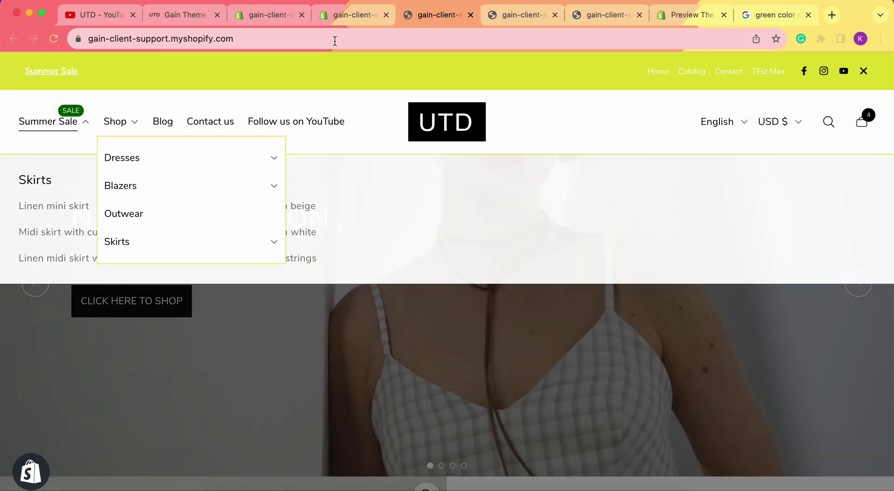
pyautogui.click(343, 14)
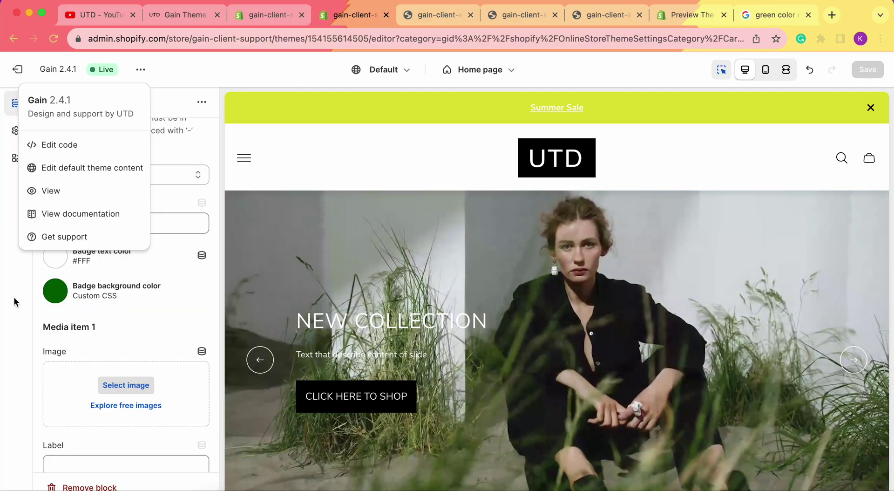
pyautogui.click(13, 297)
# - Compare the Media item 1 settings with the Sale mega menu in The Lace preview, and return to the theme editor
pyautogui.scroll(-4, 96, 265)
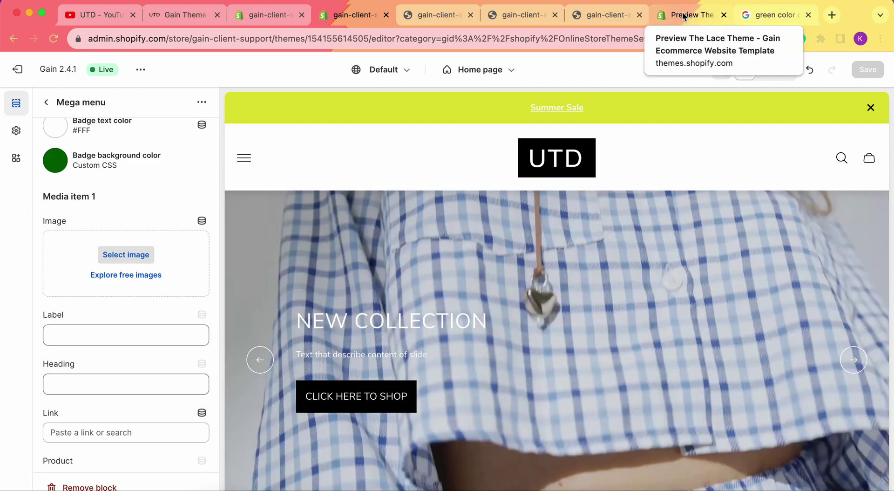
pyautogui.click(697, 18)
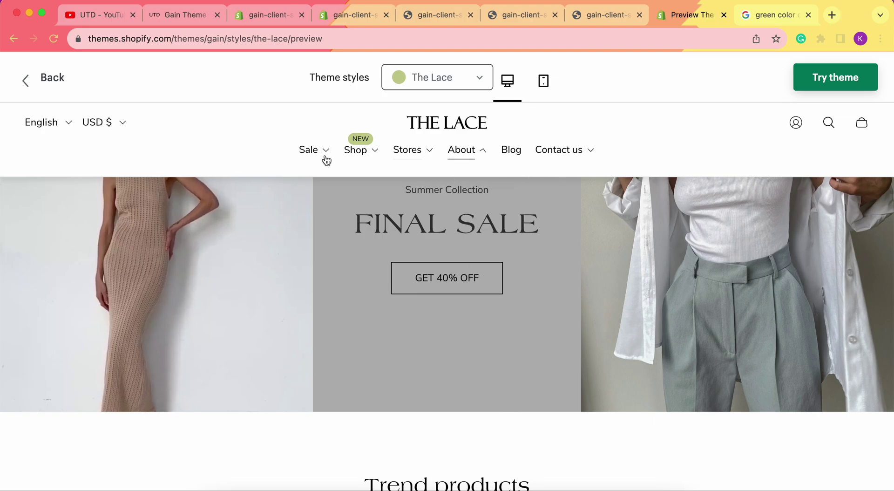
pyautogui.moveTo(321, 154)
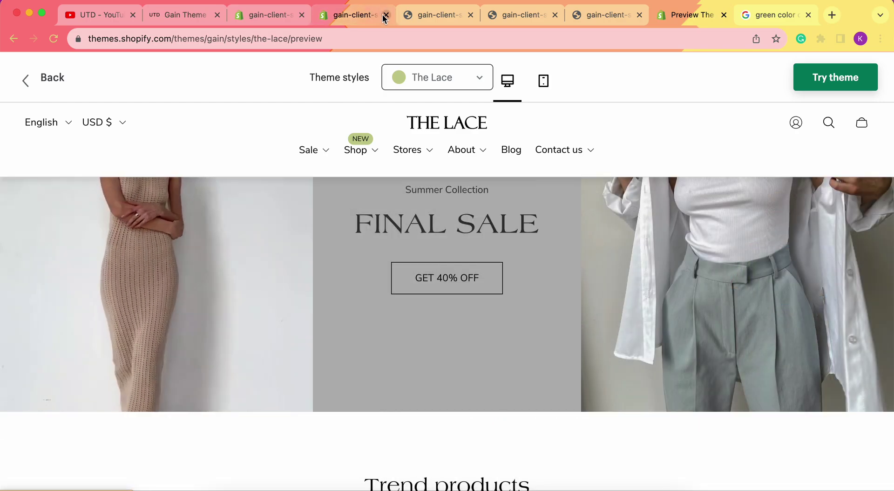
pyautogui.click(381, 19)
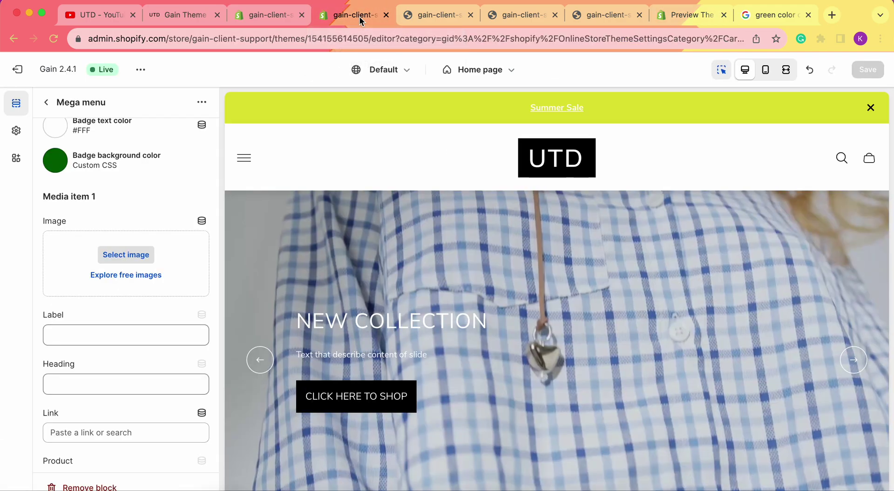
# - Choose photo-15 from the store's image library as the image for Media item 1 of the Mega menu block
pyautogui.scroll(-2, 92, 223)
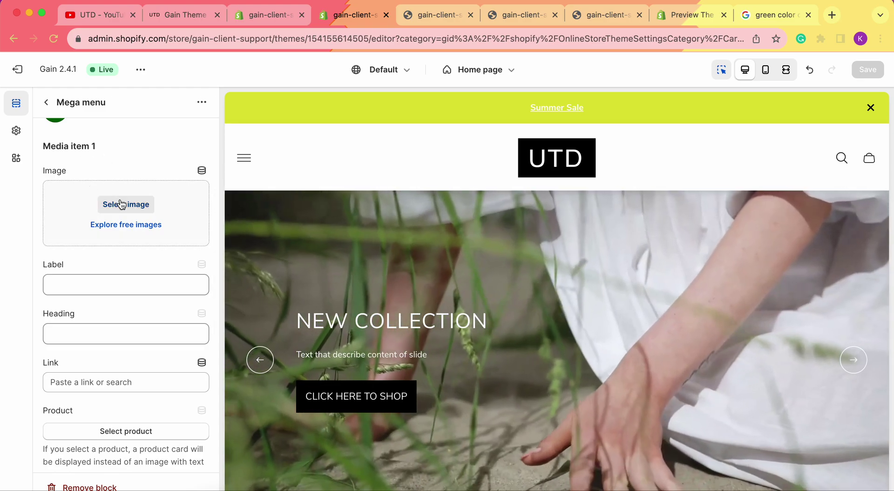
pyautogui.click(122, 204)
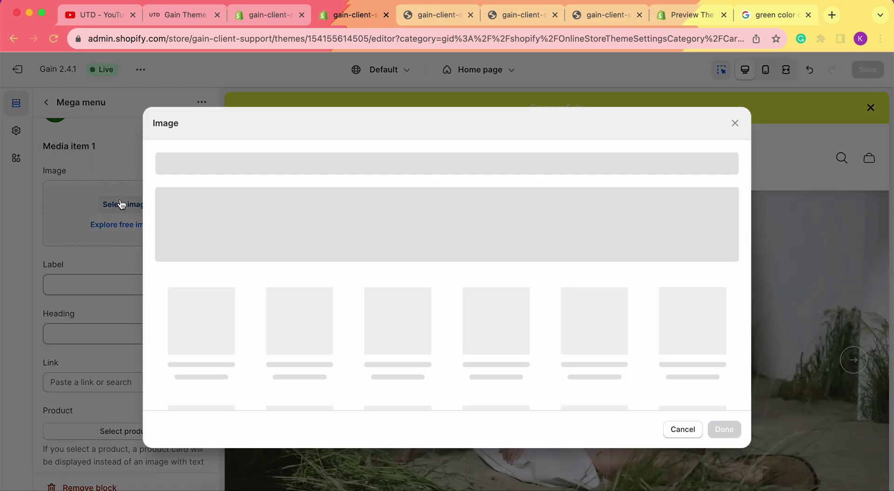
pyautogui.scroll(-5, 550, 223)
pyautogui.scroll(-20, 550, 222)
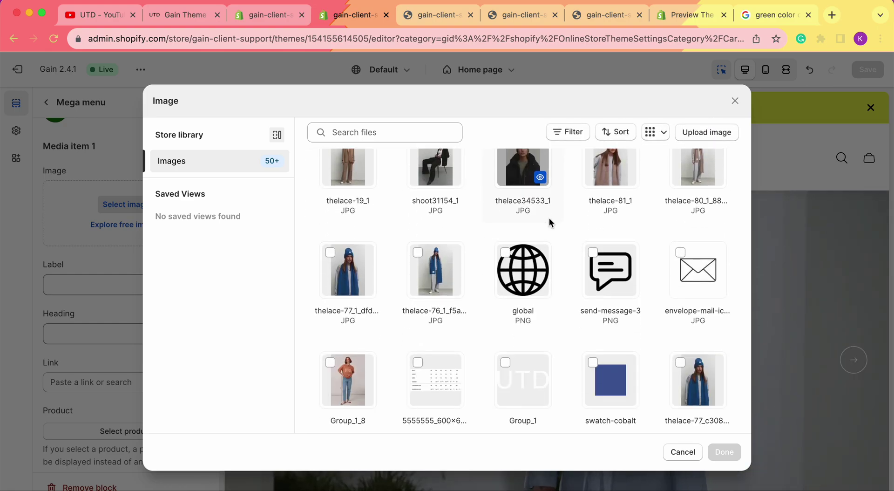
pyautogui.scroll(-8, 550, 217)
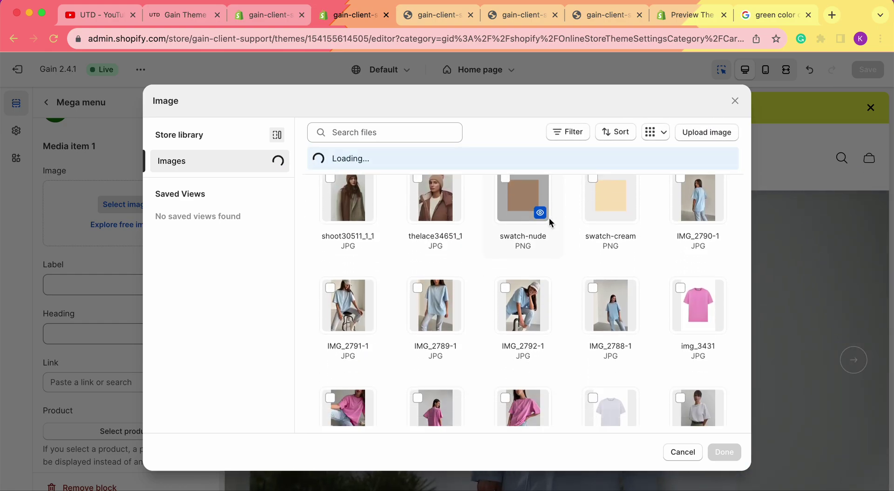
pyautogui.scroll(-12, 549, 217)
pyautogui.scroll(-2, 549, 217)
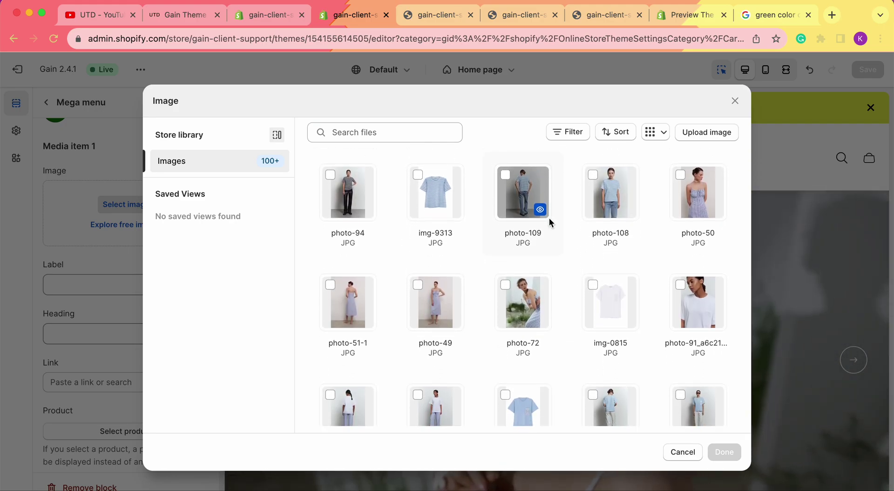
pyautogui.scroll(-6, 549, 217)
pyautogui.scroll(-15, 549, 217)
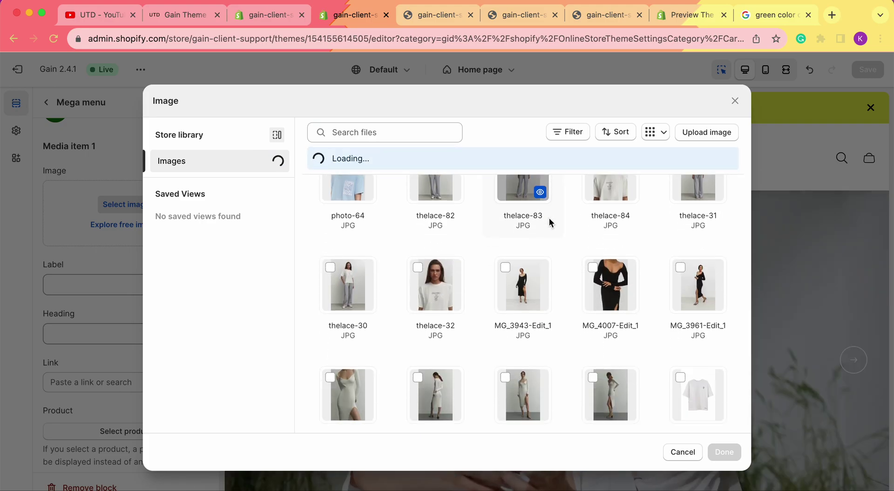
pyautogui.scroll(-9, 549, 217)
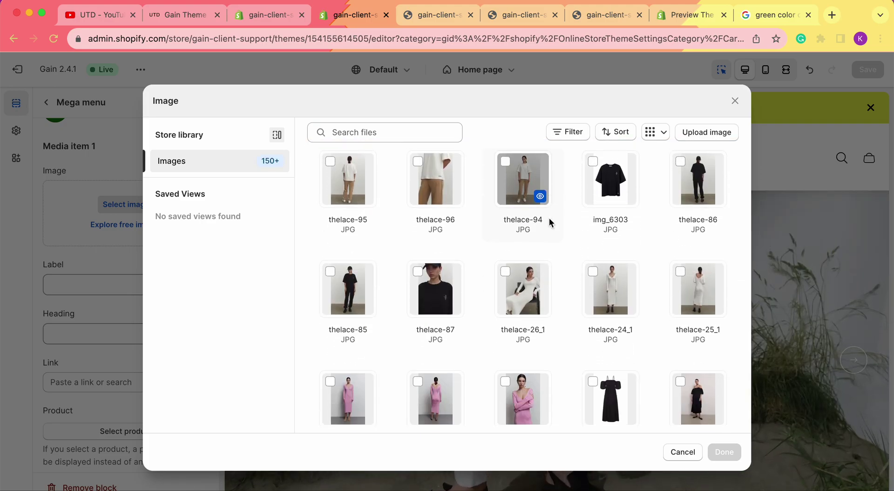
pyautogui.scroll(-6, 550, 217)
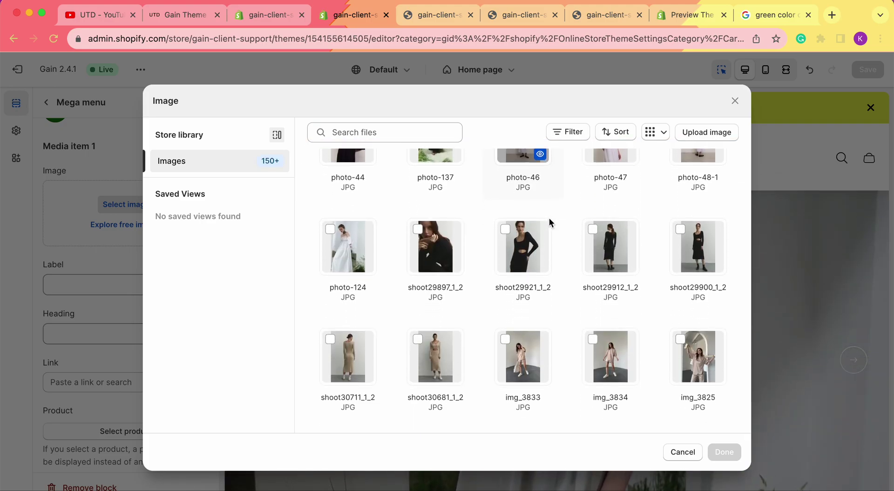
pyautogui.scroll(-5, 549, 217)
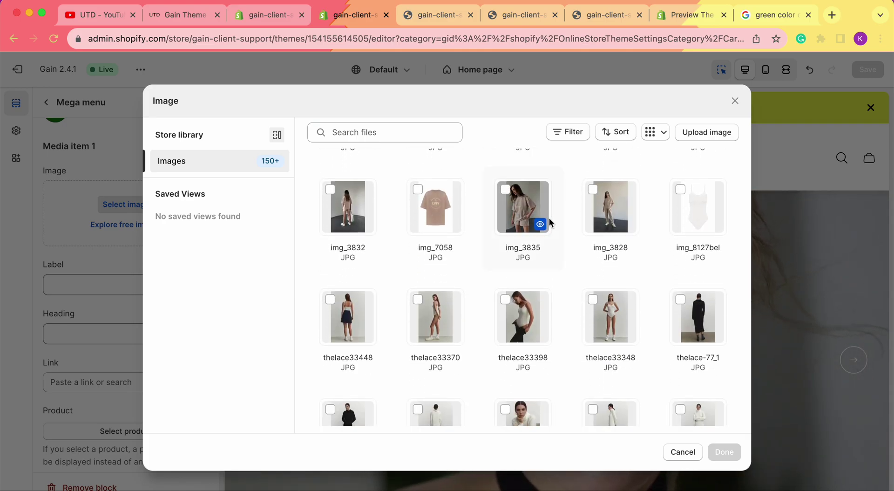
pyautogui.scroll(-7, 549, 217)
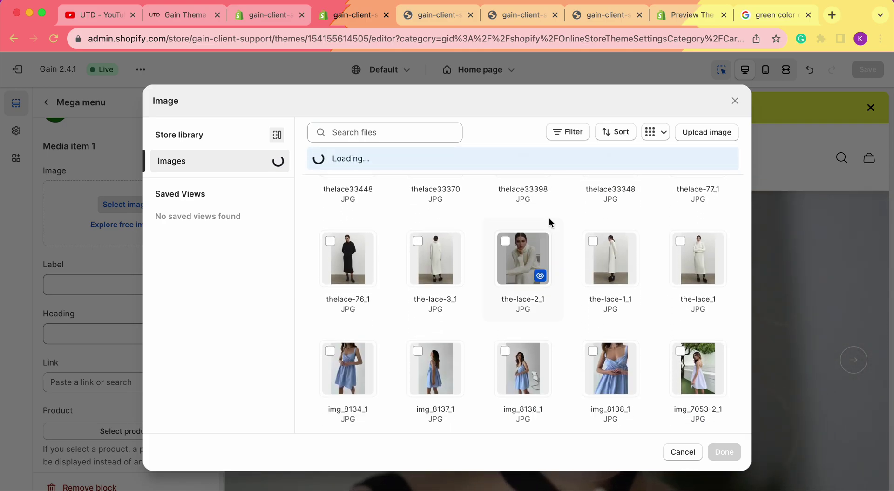
pyautogui.scroll(-7, 549, 217)
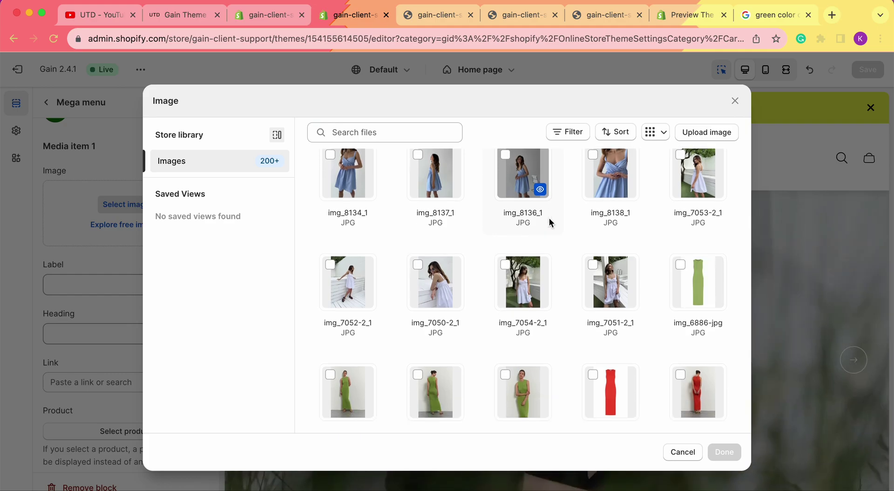
pyautogui.scroll(-8, 549, 217)
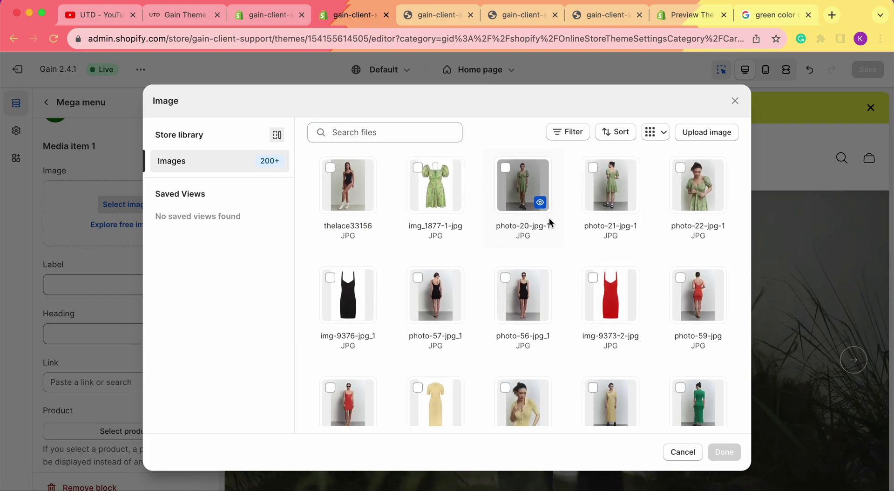
pyautogui.scroll(-8, 549, 217)
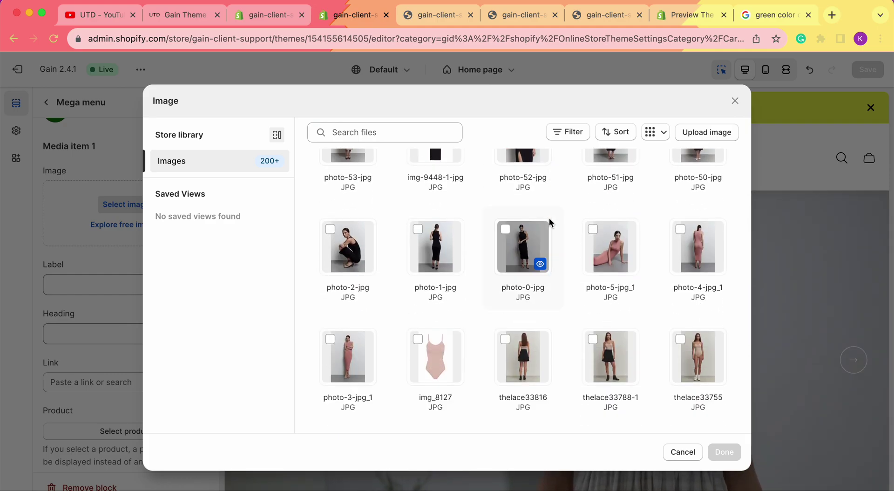
pyautogui.scroll(-3, 549, 217)
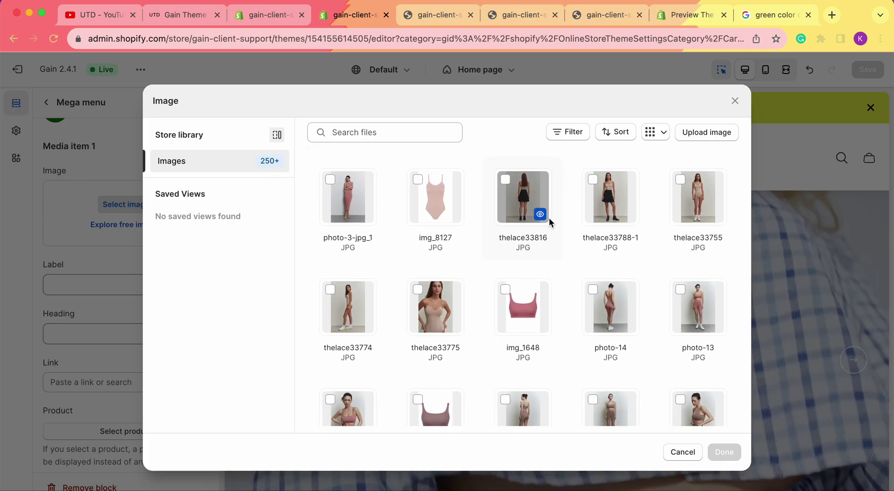
pyautogui.scroll(-3, 577, 273)
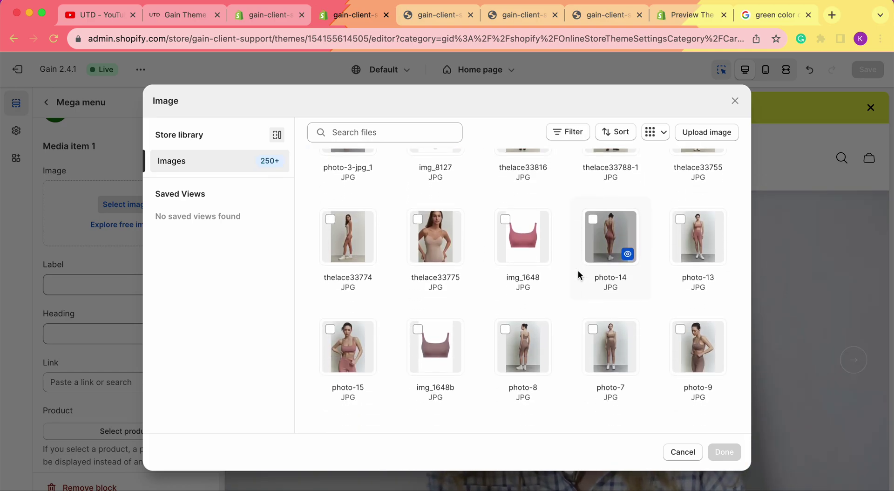
pyautogui.scroll(-1, 544, 253)
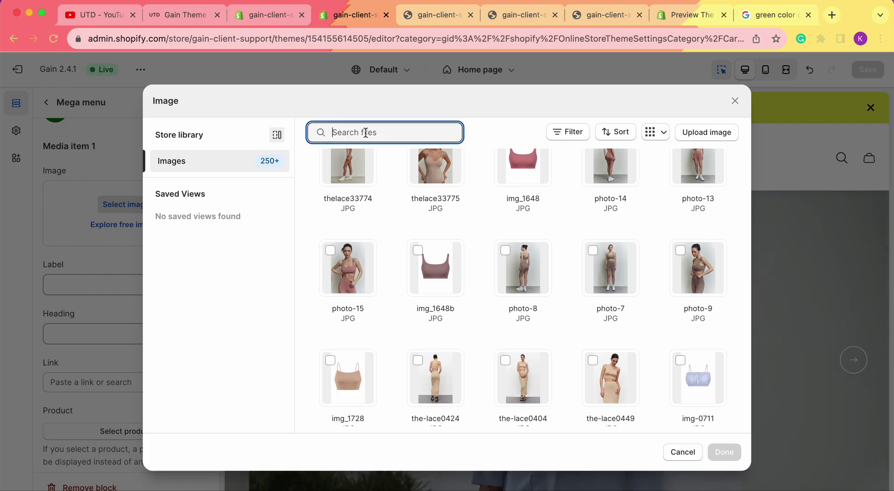
pyautogui.click(351, 258)
pyautogui.click(725, 452)
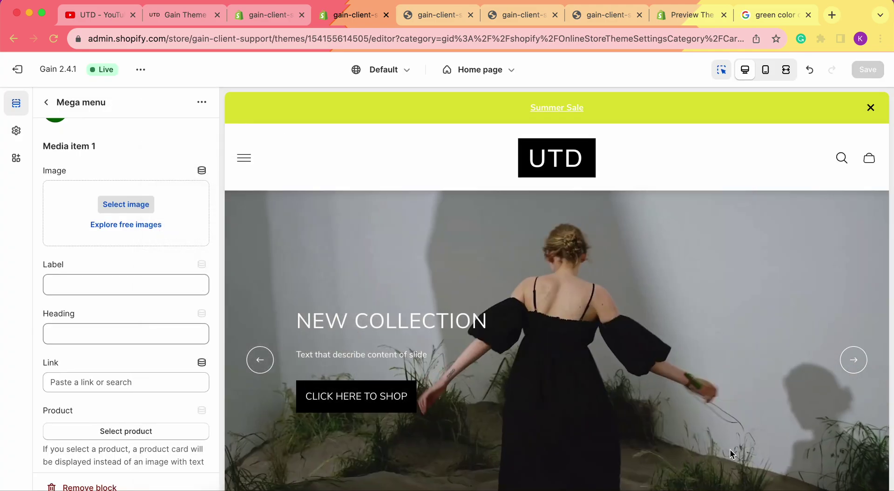
pyautogui.scroll(-2, 142, 283)
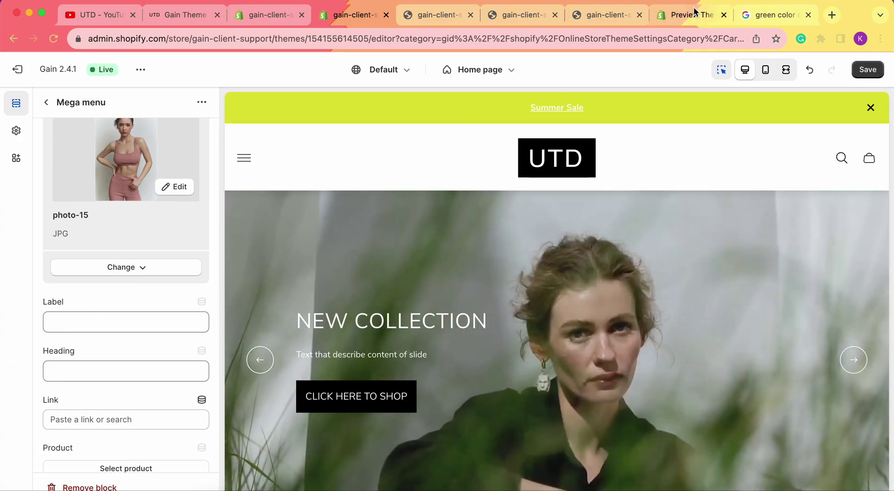
# - Check how the Sale mega menu in The Lace preview presents its media items, and return to the theme editor
pyautogui.click(680, 14)
pyautogui.moveTo(309, 152)
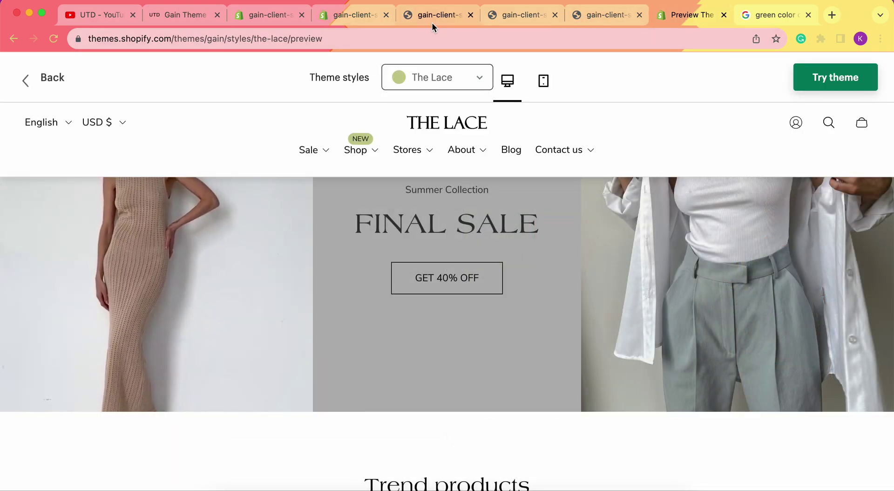
pyautogui.click(359, 17)
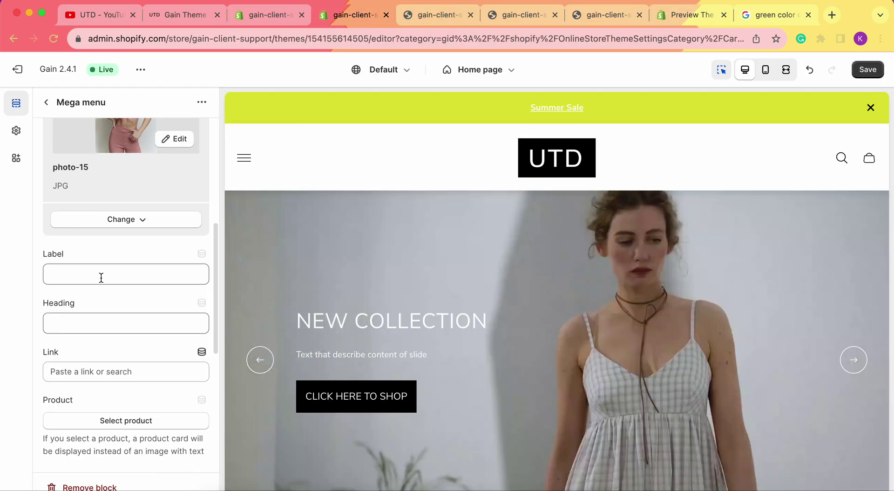
# - Set the Media item 1 label to "Don't miss the SALE"
pyautogui.click(100, 276)
pyautogui.write('Doe')
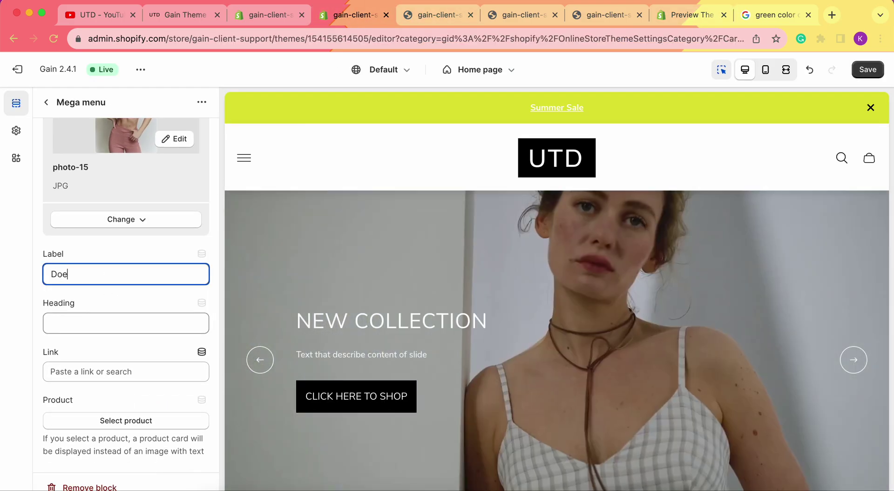
pyautogui.write('s')
pyautogui.press('BackSpace')
pyautogui.press('BackSpace')
pyautogui.press('BackSpace')
pyautogui.write("on't miss the SALE")
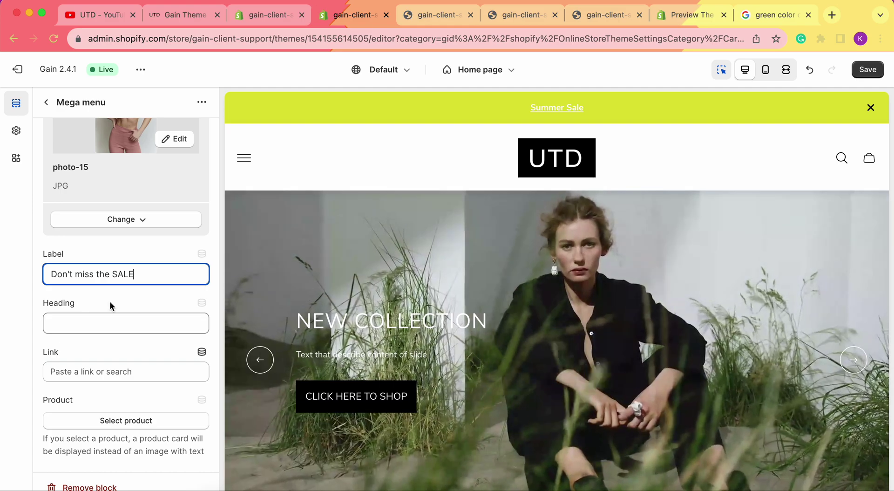
# - Set the Media item 1 heading to "Shop Now"
pyautogui.scroll(-1, 118, 317)
pyautogui.click(121, 301)
pyautogui.write('Shop Now')
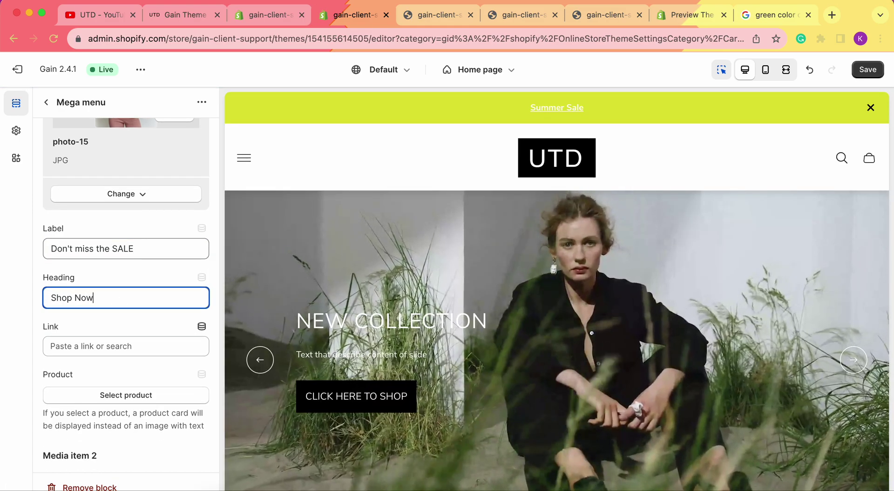
pyautogui.scroll(-2, 102, 317)
pyautogui.scroll(4, 105, 308)
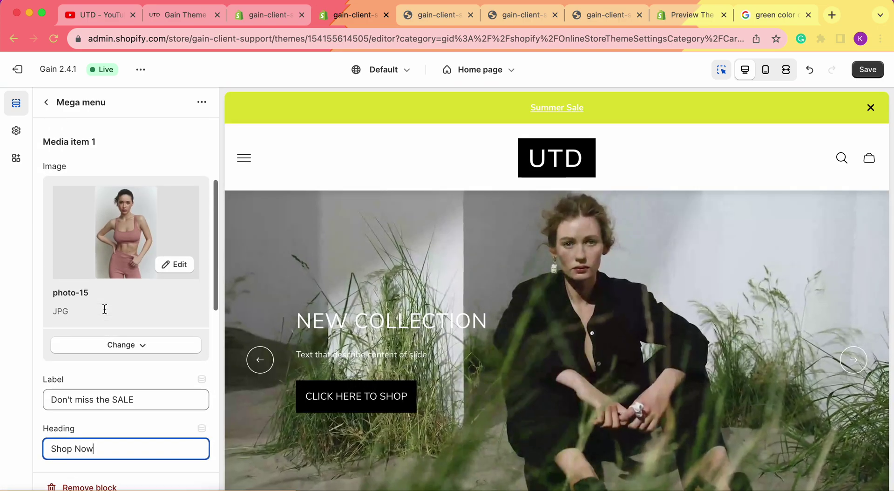
# - Link Media item 1 of the Mega menu block to the Tops collection and save the theme
pyautogui.scroll(-10, 130, 235)
pyautogui.scroll(2, 88, 226)
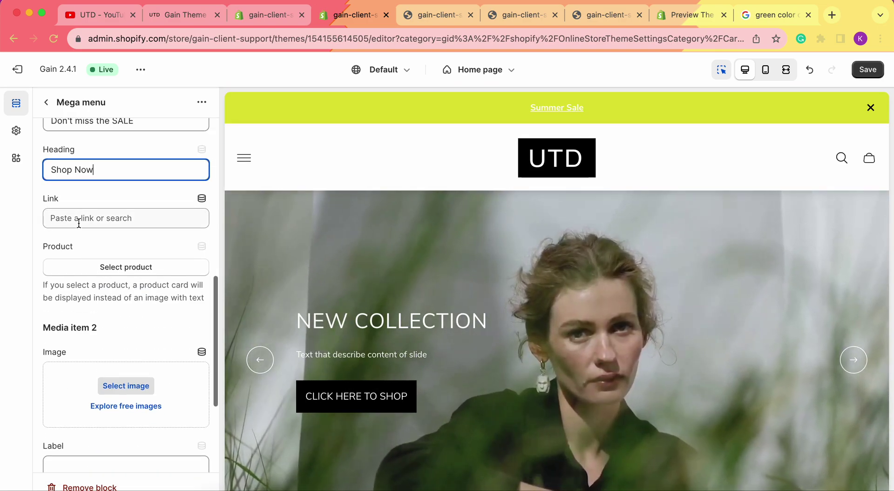
pyautogui.click(78, 223)
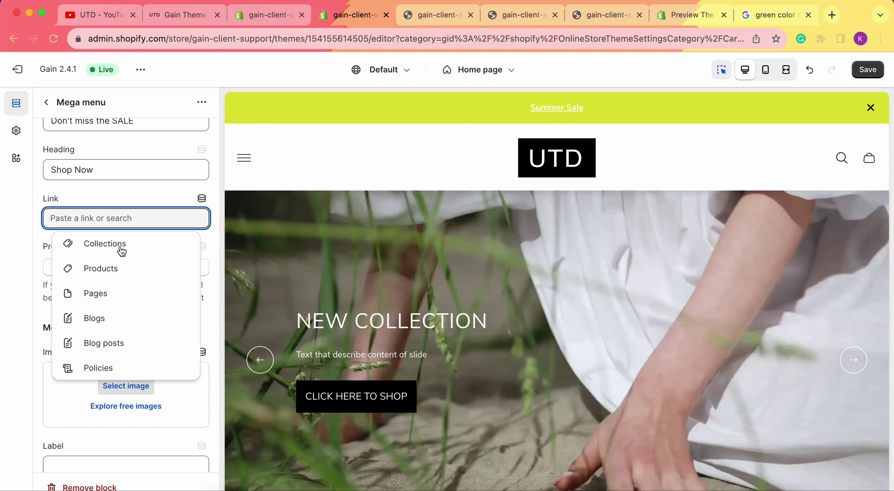
pyautogui.click(122, 251)
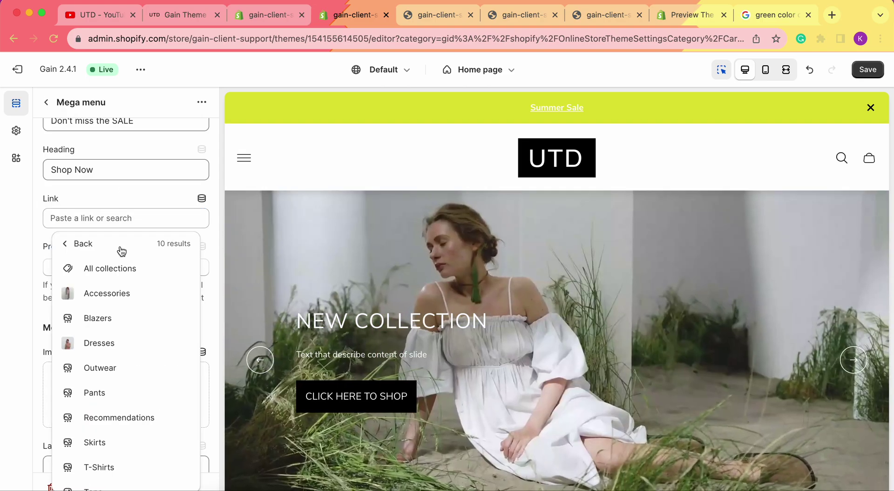
pyautogui.scroll(-1, 123, 383)
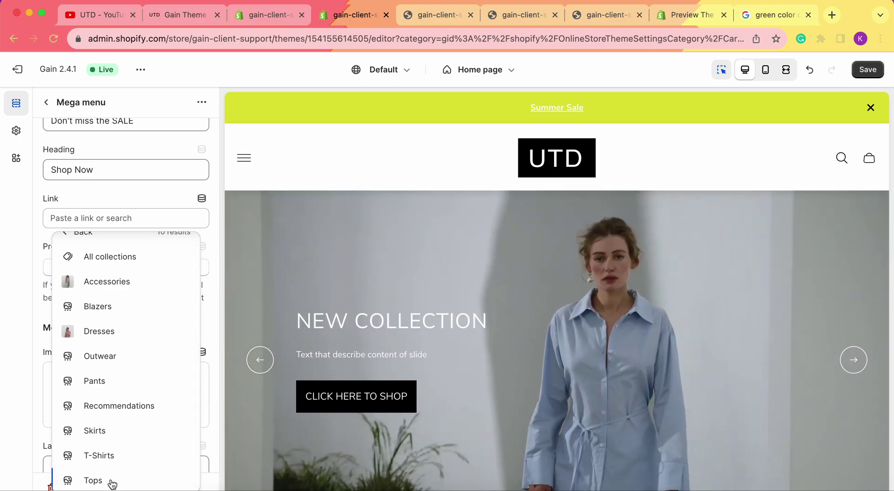
pyautogui.click(94, 480)
pyautogui.scroll(-1, 38, 248)
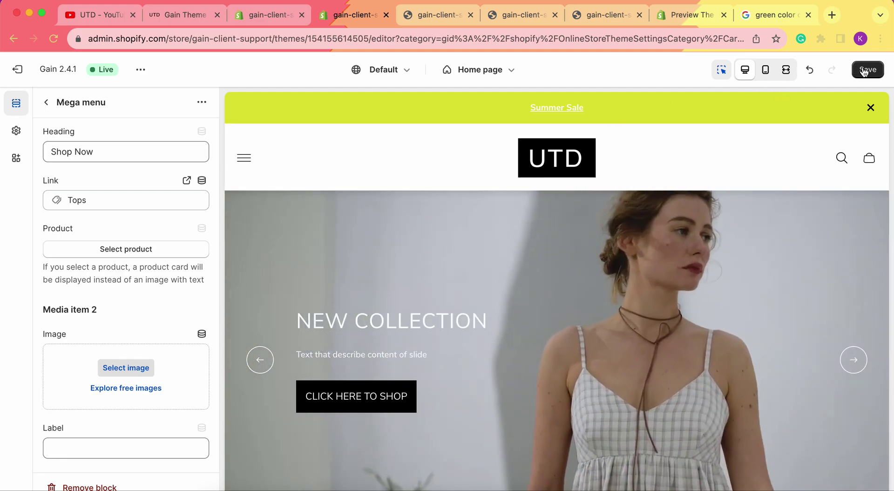
pyautogui.click(864, 70)
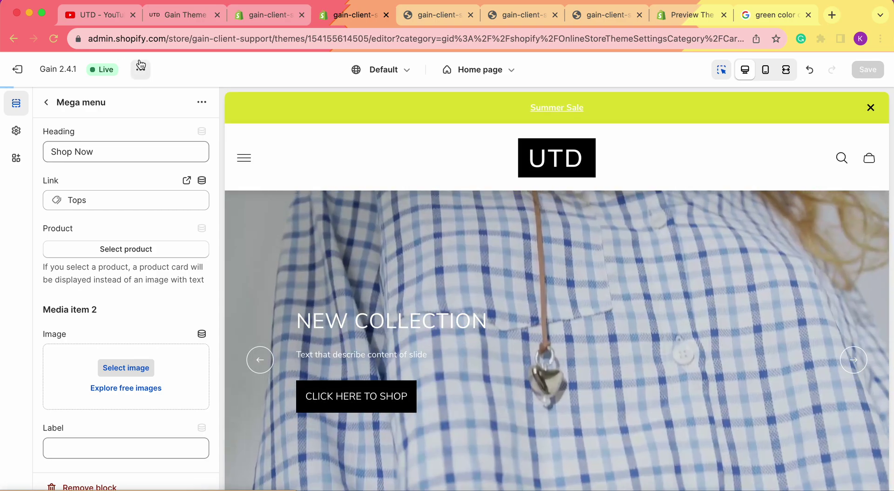
# - View the live storefront to check the Summer Sale mega menu with its media item, and return to the theme editor
pyautogui.click(140, 69)
pyautogui.click(91, 190)
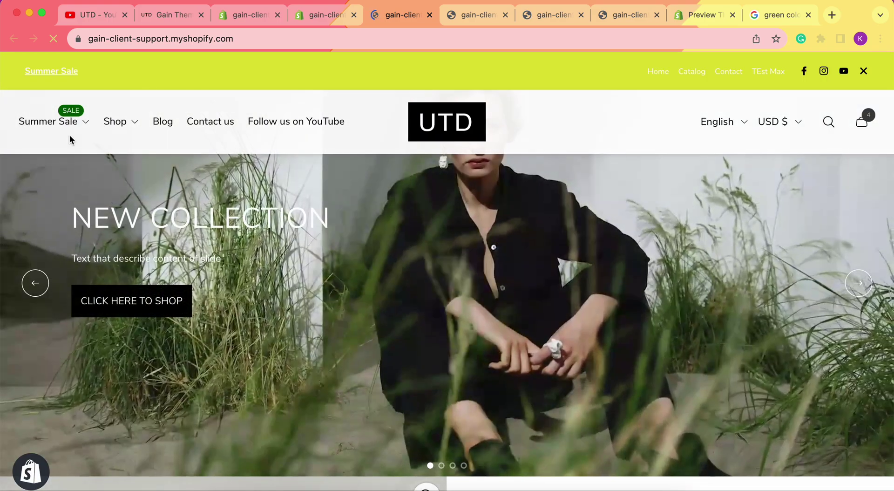
pyautogui.click(72, 123)
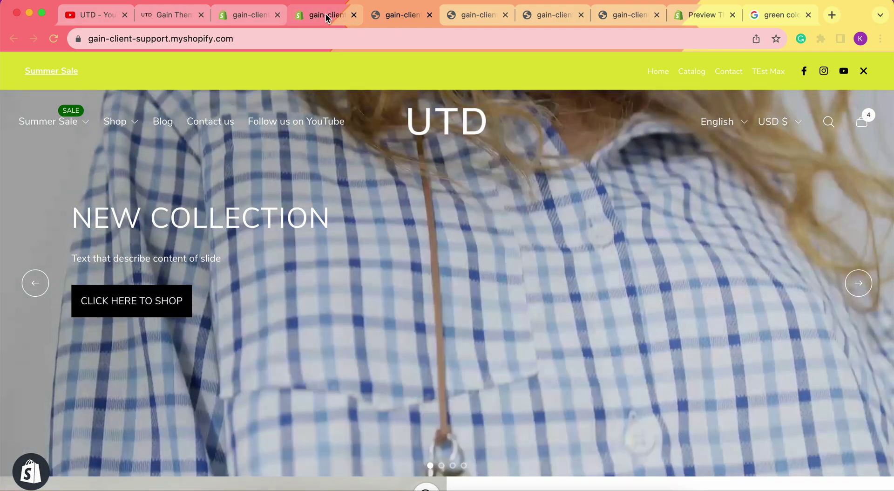
pyautogui.click(325, 13)
pyautogui.click(11, 301)
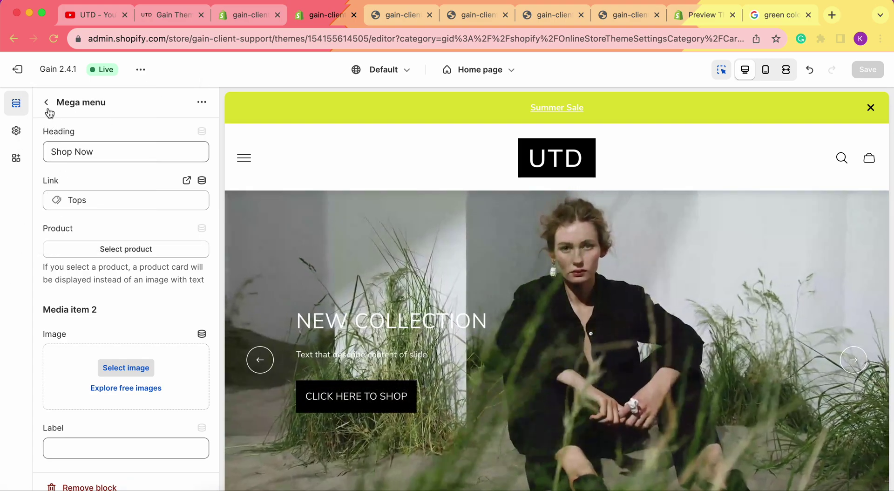
# - Clear the Mega menu image overlay gradient in the Header section's colors and save the theme
pyautogui.click(48, 108)
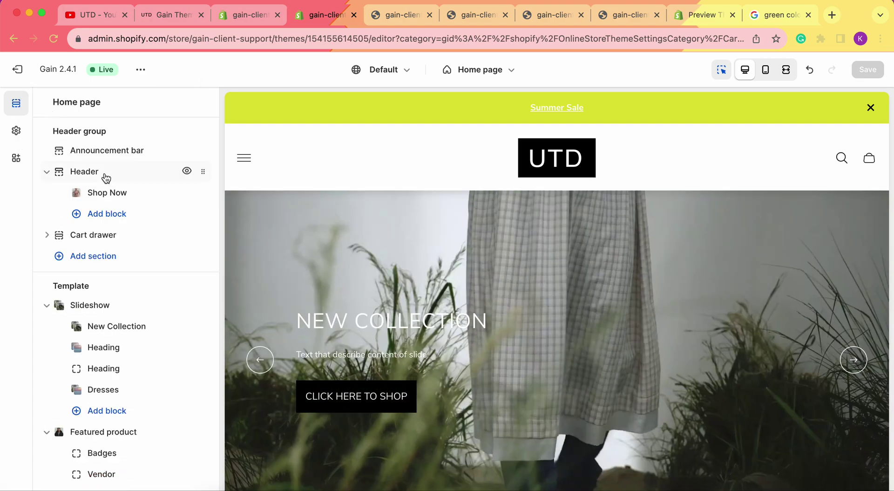
pyautogui.click(104, 172)
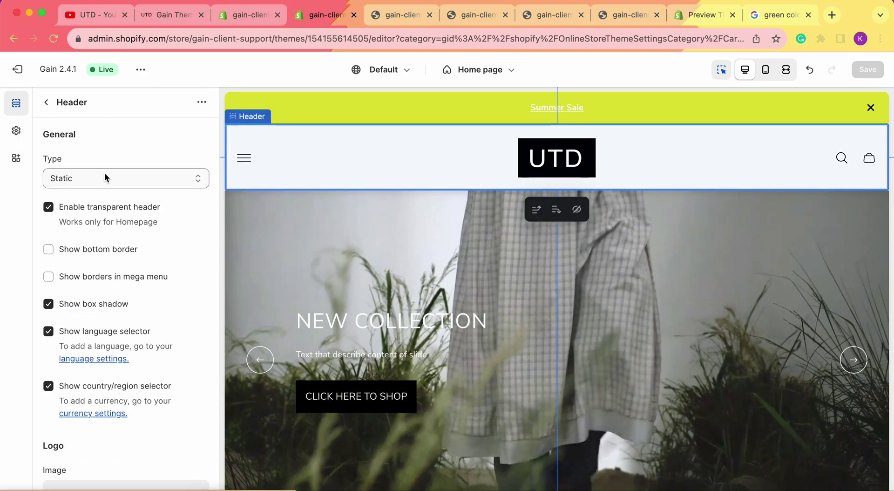
pyautogui.scroll(-20, 117, 278)
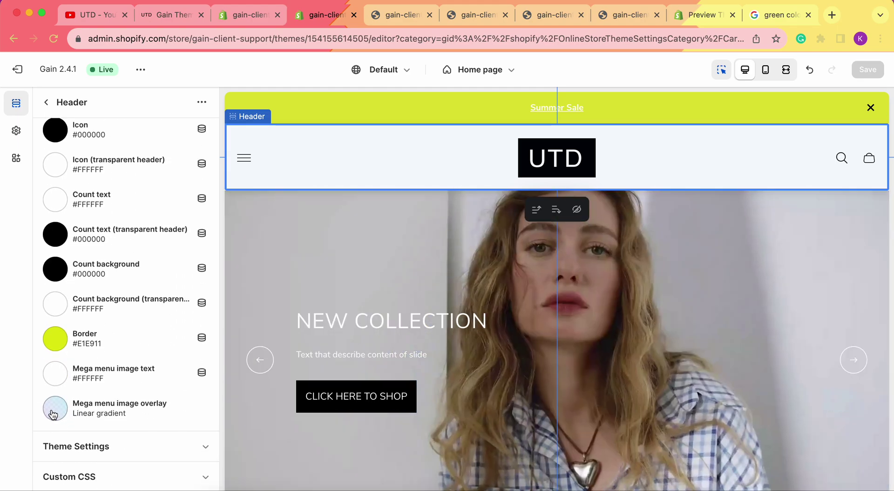
pyautogui.click(53, 413)
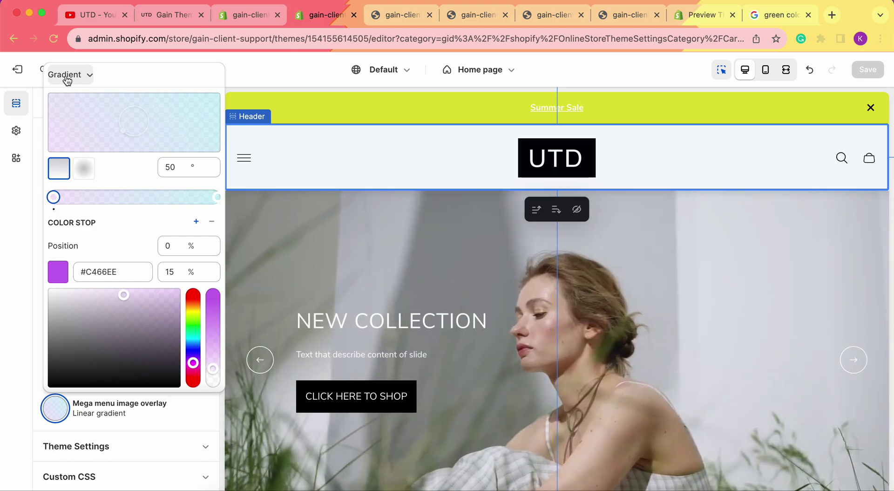
pyautogui.click(75, 75)
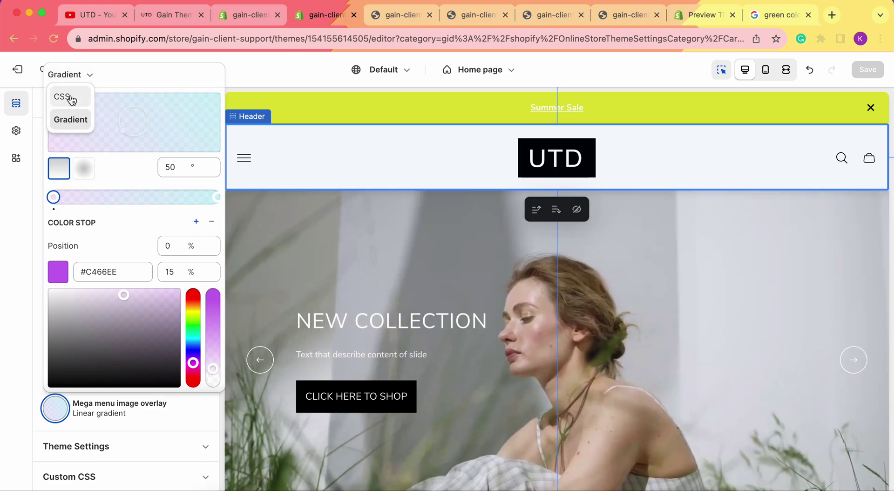
pyautogui.click(71, 100)
pyautogui.click(54, 307)
pyautogui.click(23, 327)
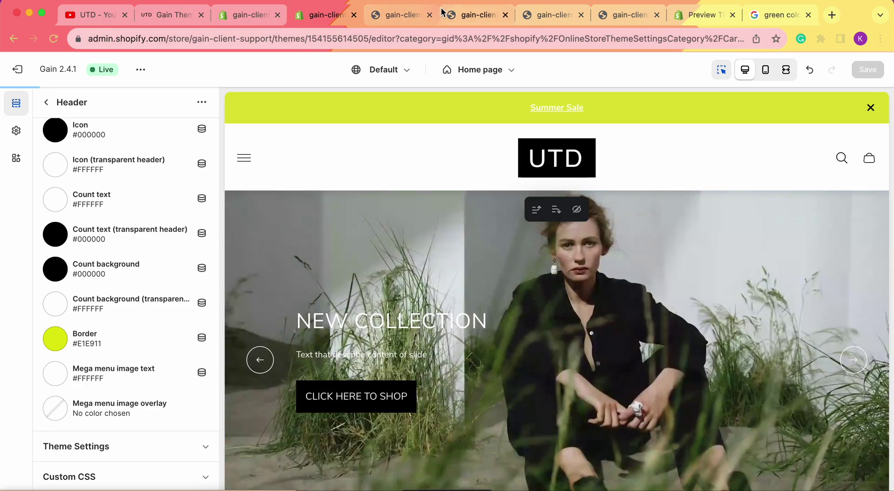
# - Close the old storefront preview tabs
pyautogui.click(429, 15)
pyautogui.click(430, 15)
pyautogui.click(430, 15)
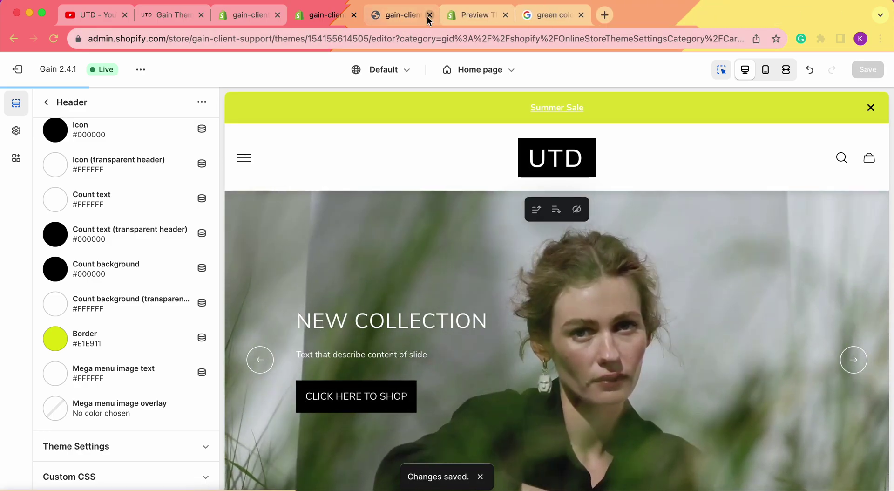
pyautogui.click(430, 15)
# - View the live storefront, test the Shop Now image link in the Summer Sale mega menu, and return to the theme editor
pyautogui.click(148, 69)
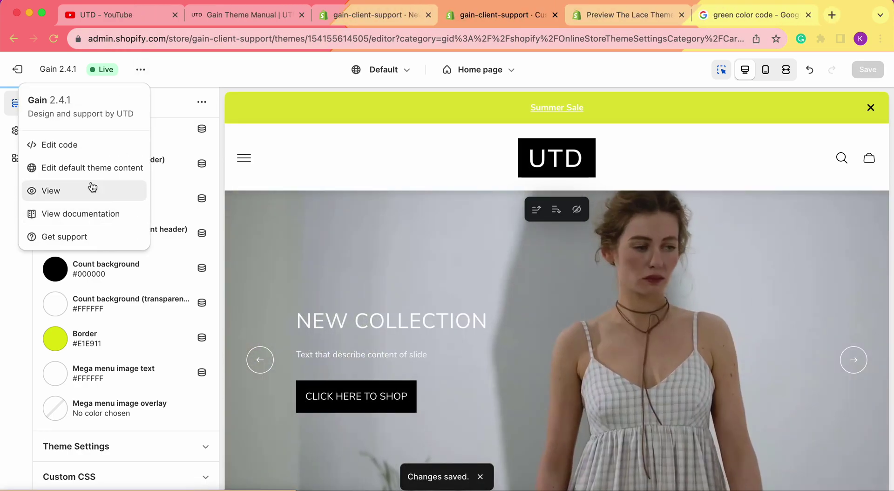
pyautogui.click(91, 186)
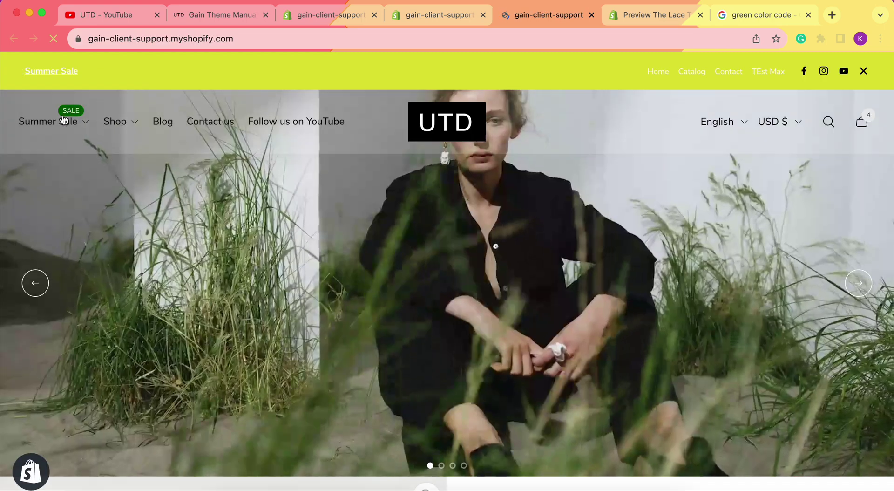
pyautogui.moveTo(64, 124)
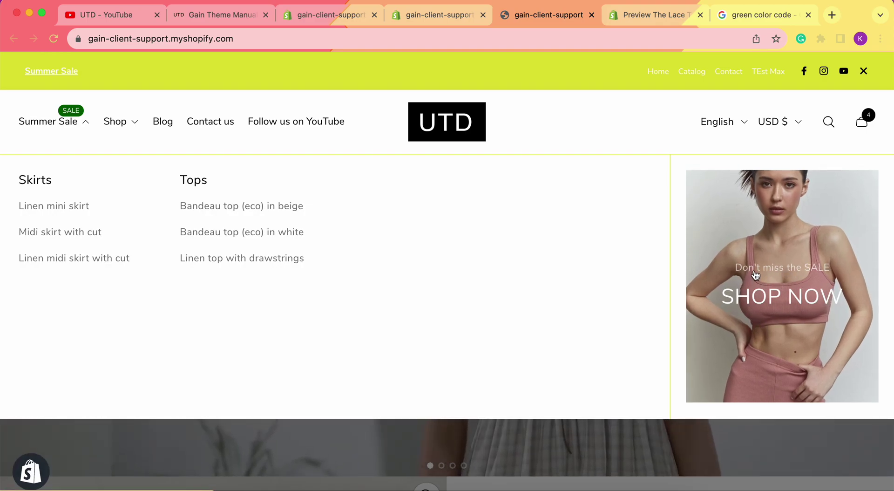
pyautogui.click(819, 304)
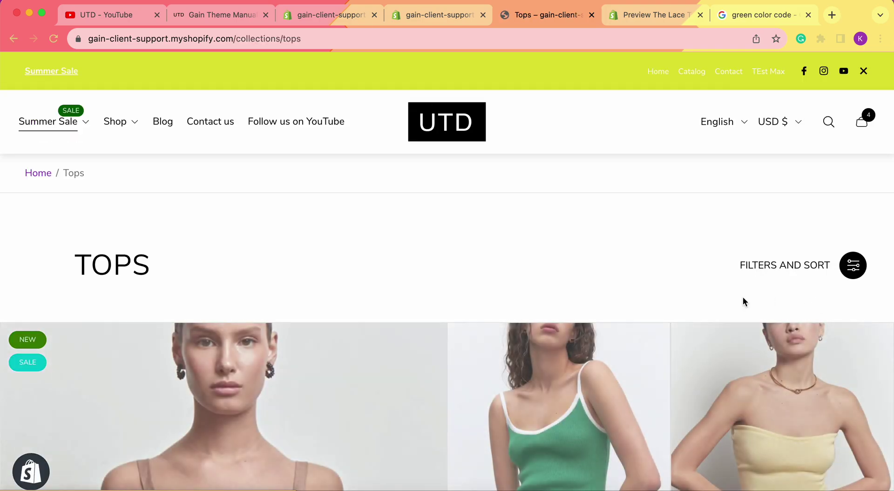
pyautogui.hscroll(-5, 325, 257)
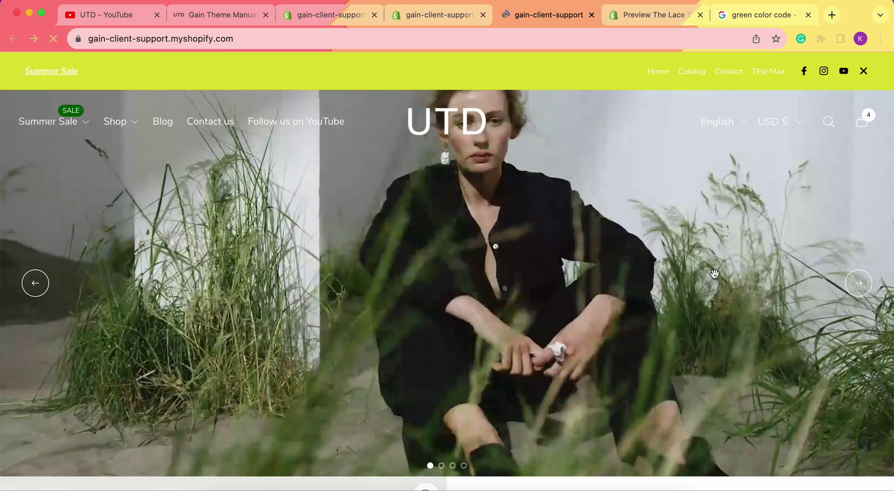
pyautogui.hotkey('ctrl', 'shift', 'Tab')
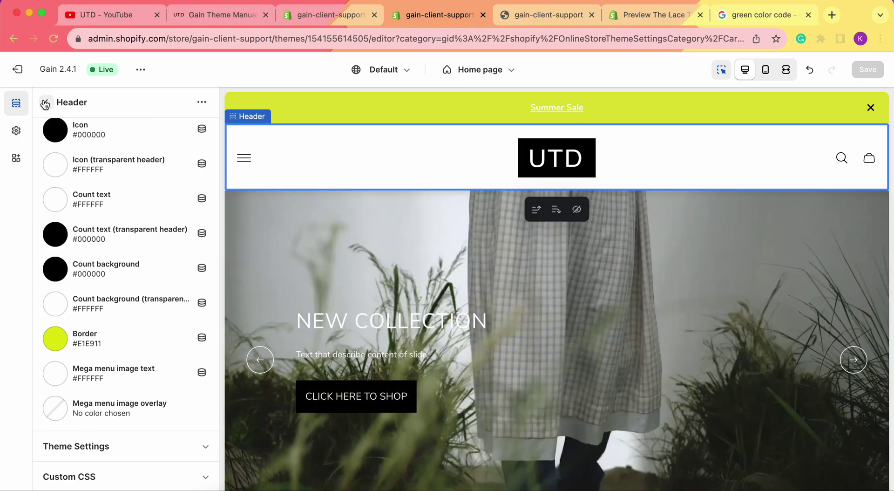
# - Select the Linen mini skirt product for Media item 2 of the Summer Sale Mega menu block and save the theme
pyautogui.click(44, 101)
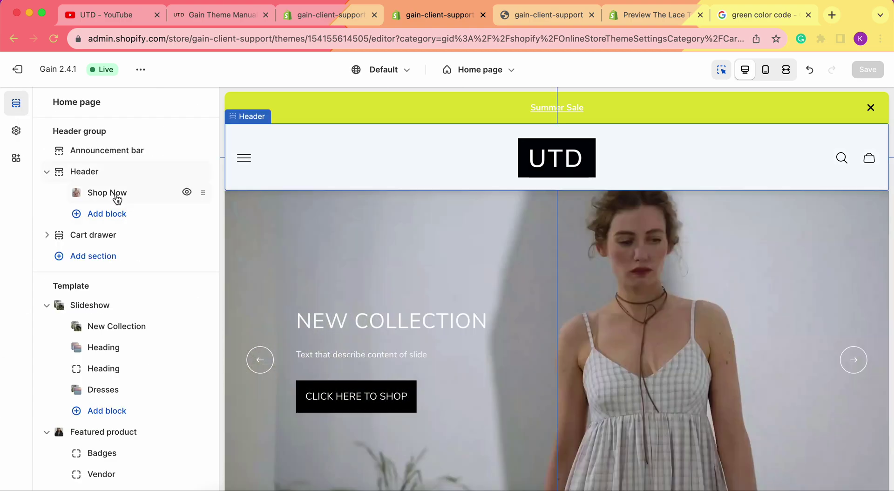
pyautogui.click(116, 193)
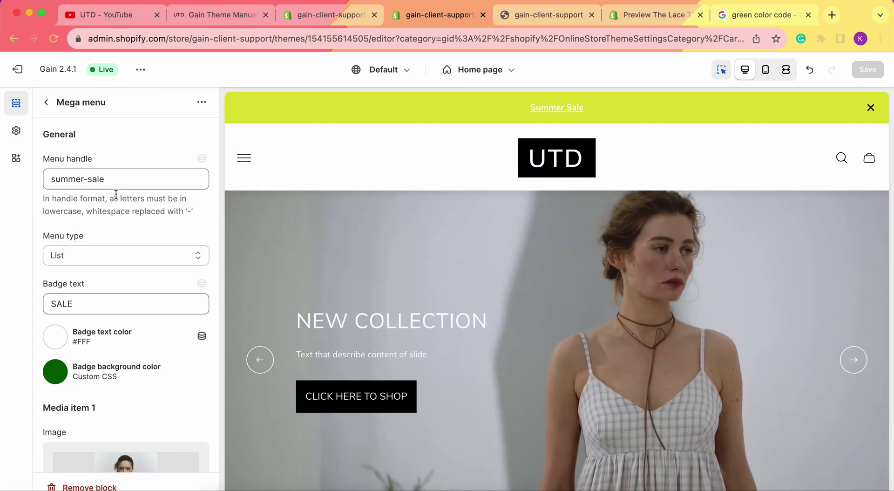
pyautogui.scroll(-15, 116, 193)
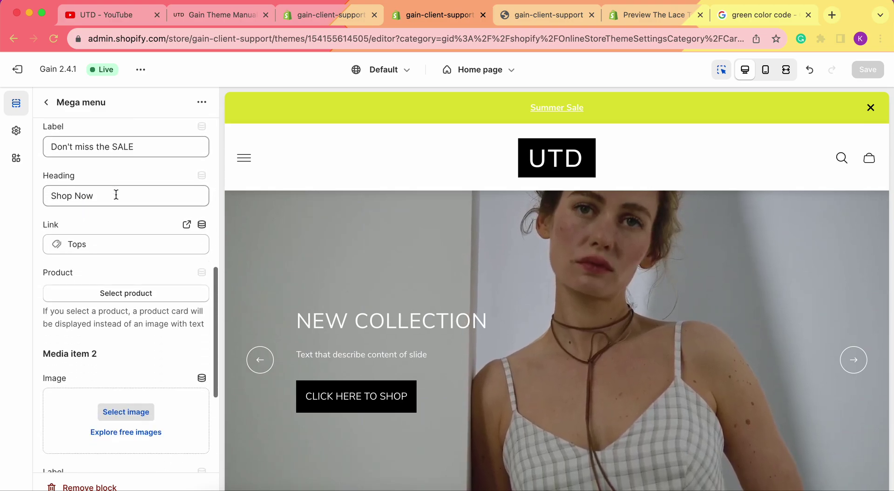
pyautogui.scroll(-5, 116, 194)
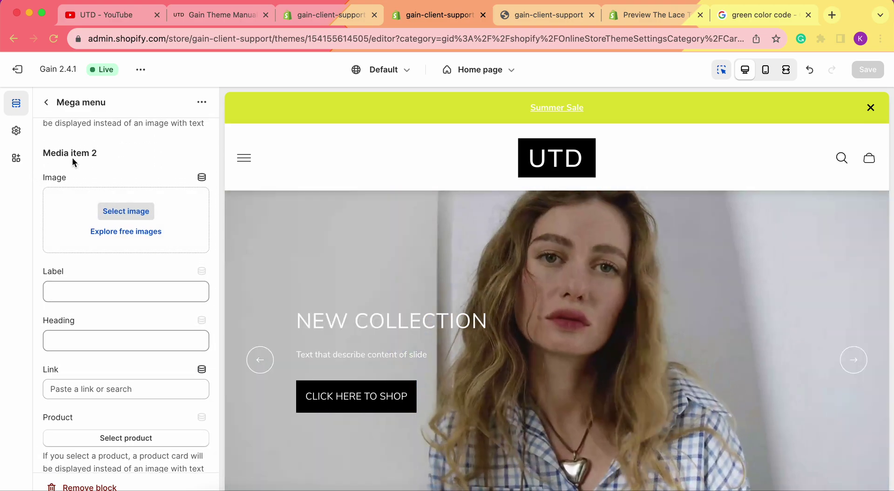
pyautogui.scroll(-1, 80, 197)
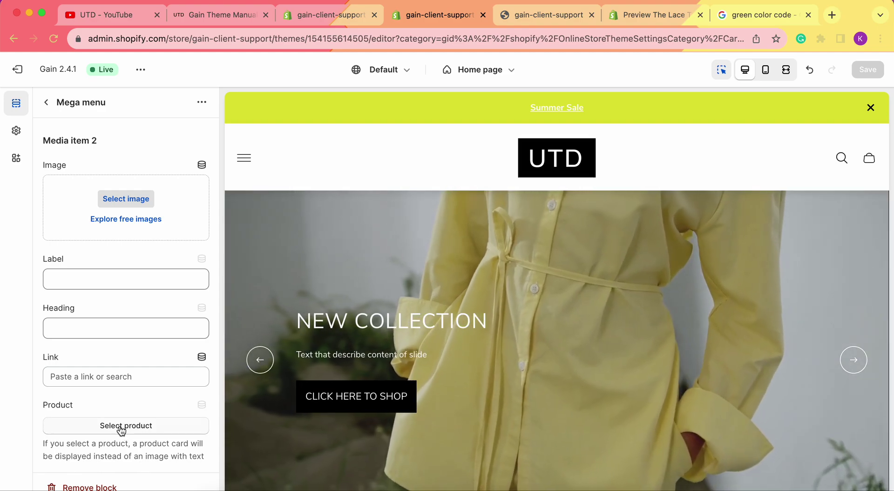
pyautogui.click(121, 426)
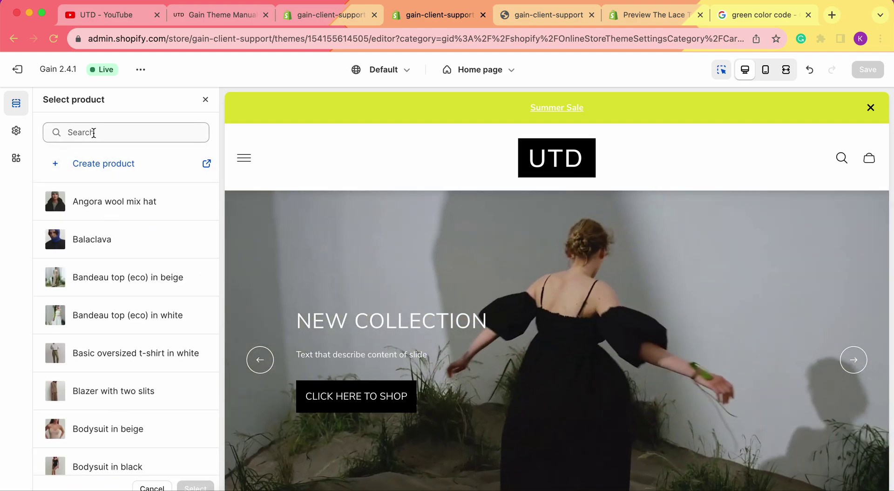
pyautogui.write('skirt')
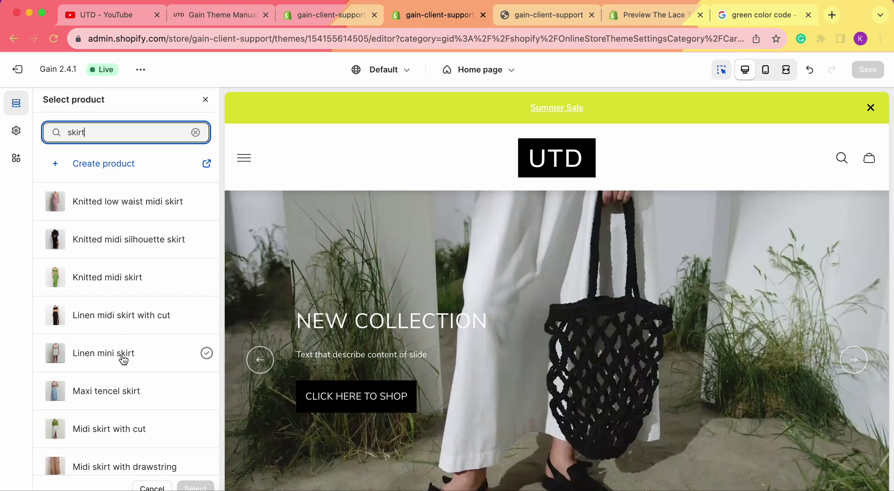
pyautogui.click(150, 367)
pyautogui.click(195, 487)
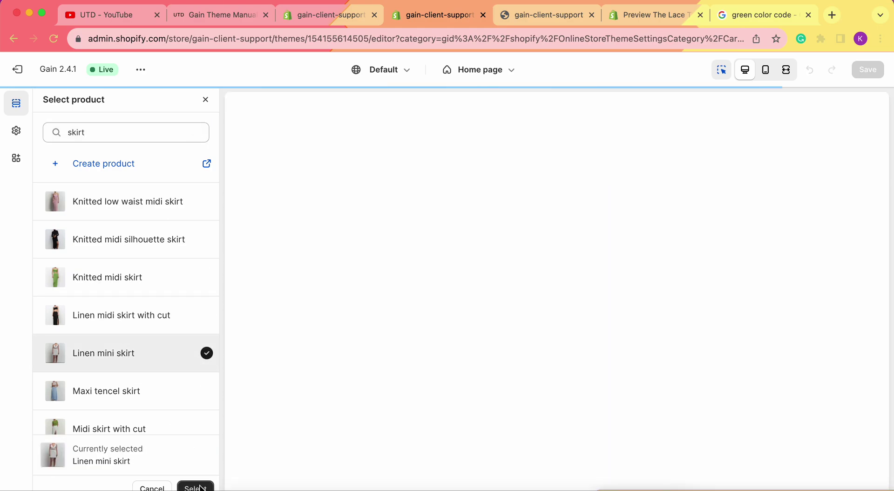
pyautogui.scroll(-2, 139, 350)
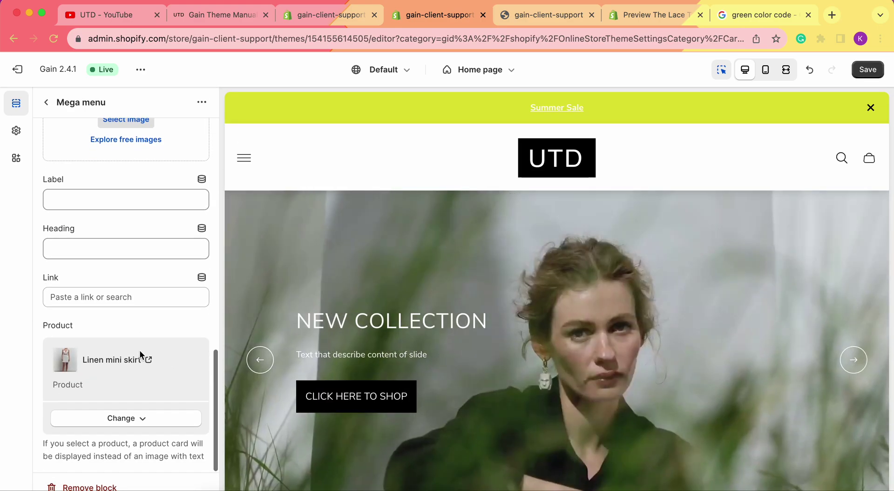
pyautogui.click(867, 69)
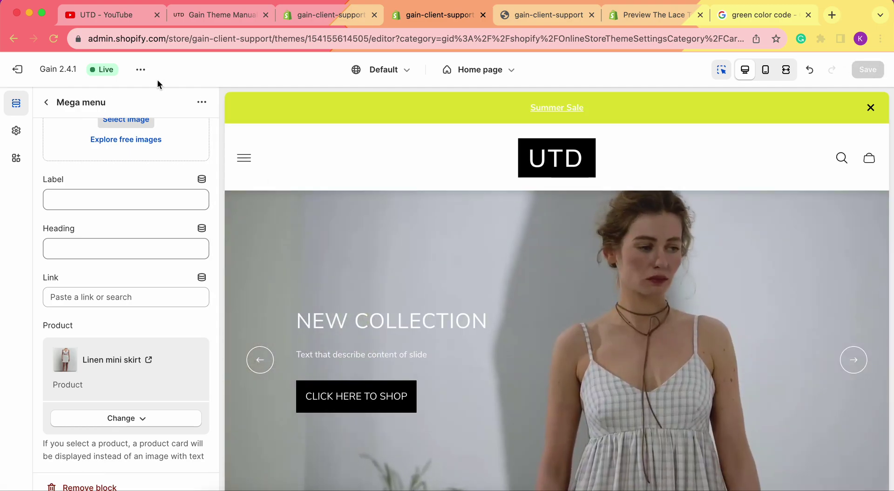
# - View the live storefront and check both media items in the Summer Sale mega menu
pyautogui.click(141, 69)
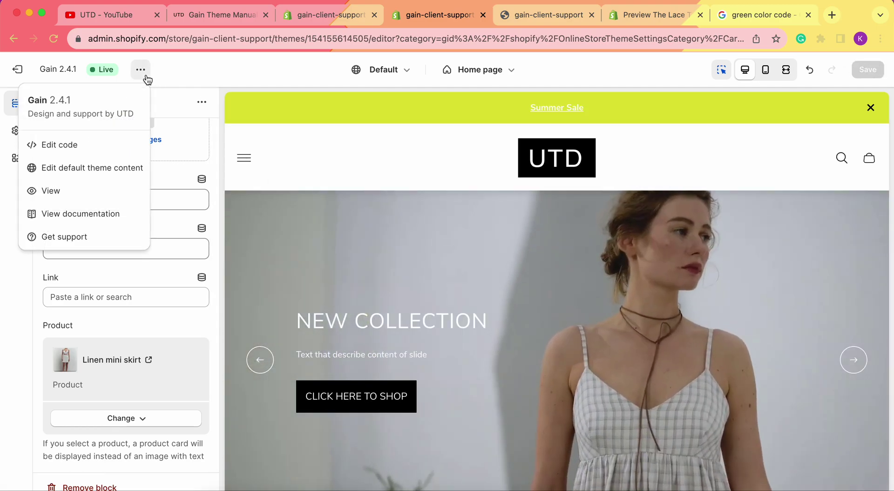
pyautogui.click(93, 189)
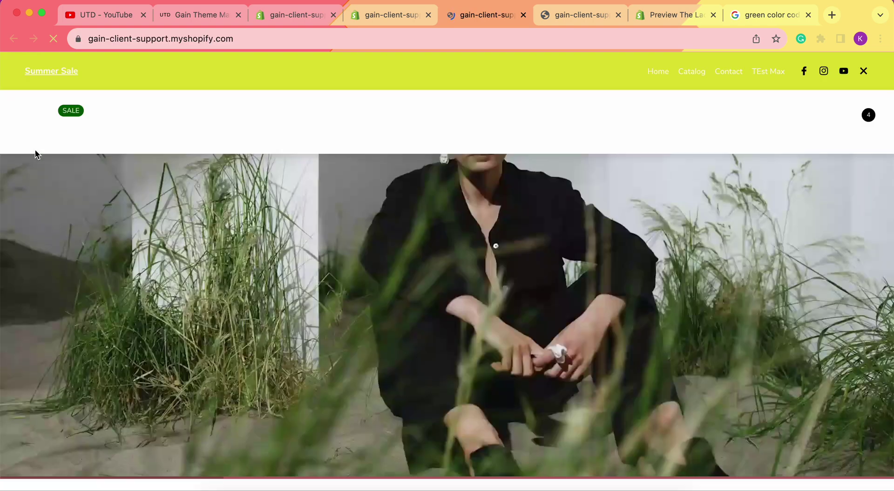
pyautogui.moveTo(55, 138)
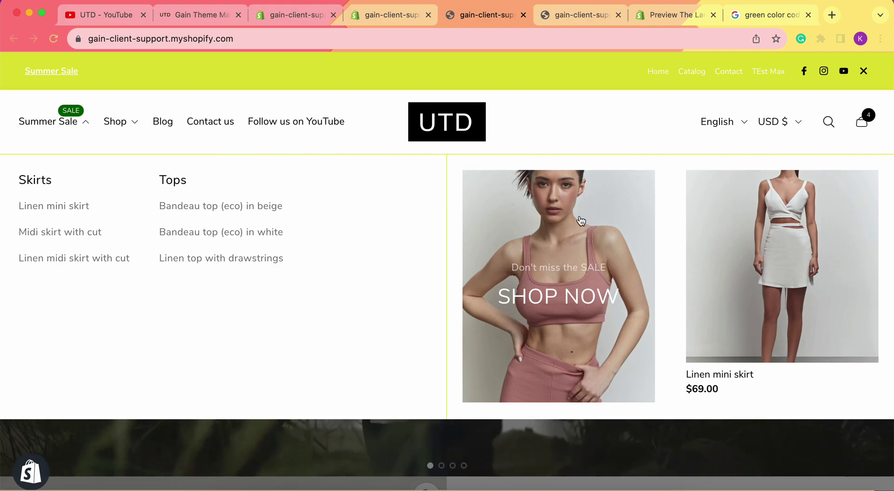
# - Test the Linen mini skirt product card in the storefront's Summer Sale mega menu and return to the theme editor
pyautogui.moveTo(746, 235)
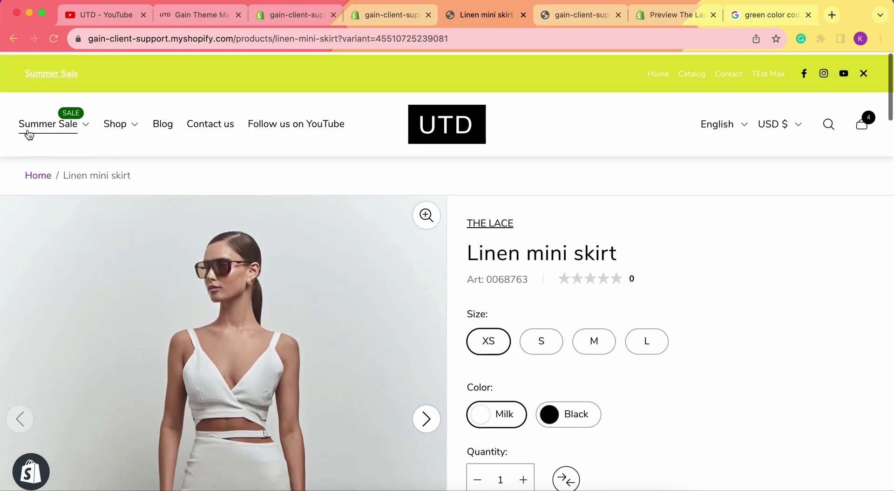
pyautogui.moveTo(40, 122)
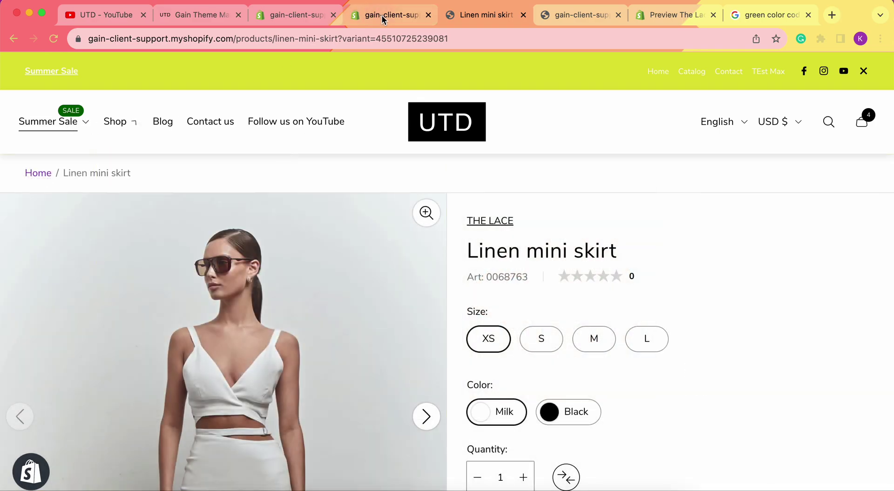
pyautogui.click(382, 17)
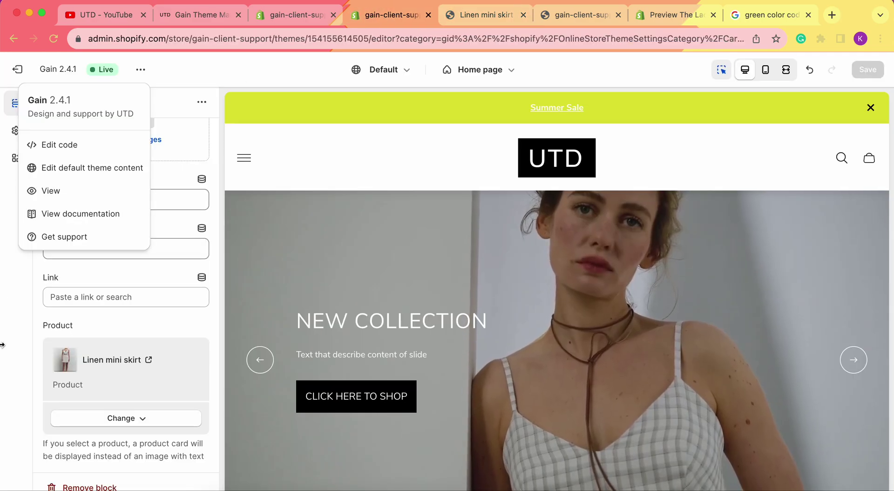
# - Review the Summer Sale Mega menu block's general settings and go back to the home page's section list
pyautogui.click(157, 215)
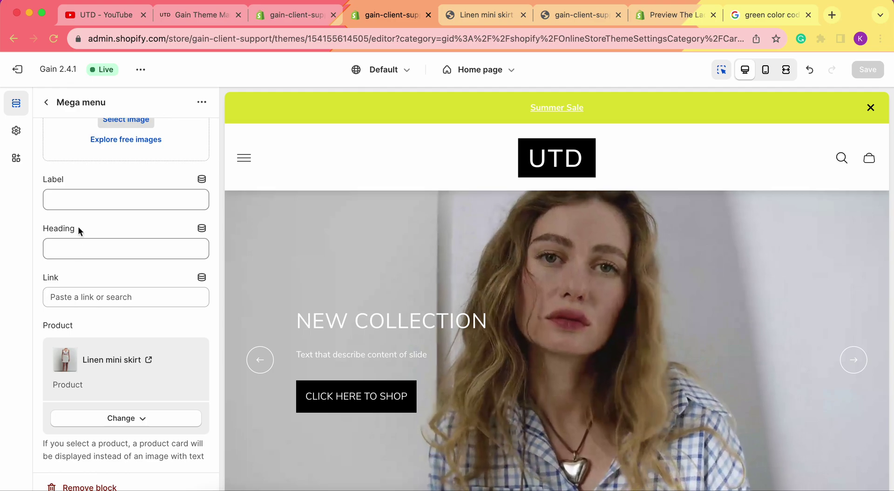
pyautogui.scroll(15, 78, 242)
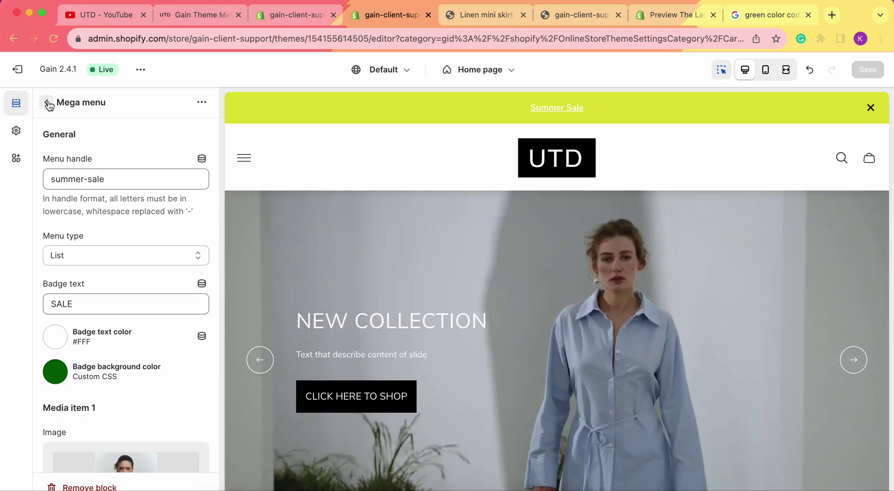
pyautogui.click(47, 102)
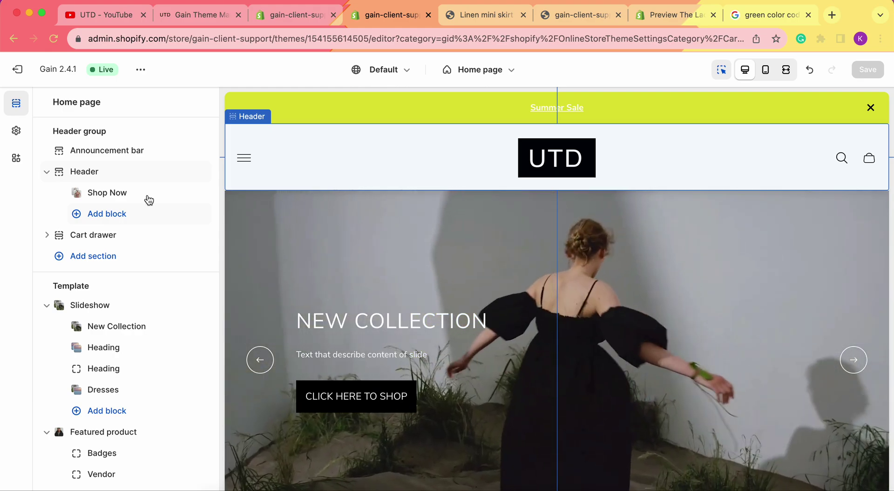
# - Switch to the Gain theme manual and examine the Block Mega menu section and its General settings
pyautogui.click(200, 22)
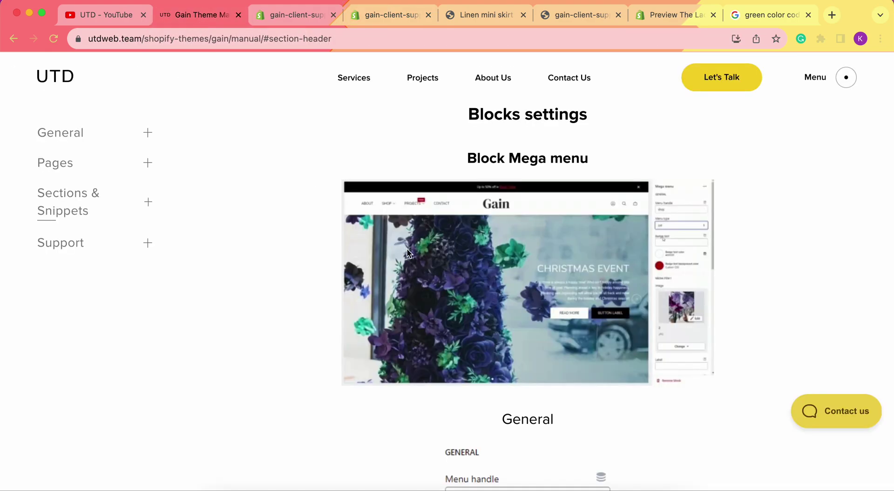
pyautogui.scroll(-2, 526, 200)
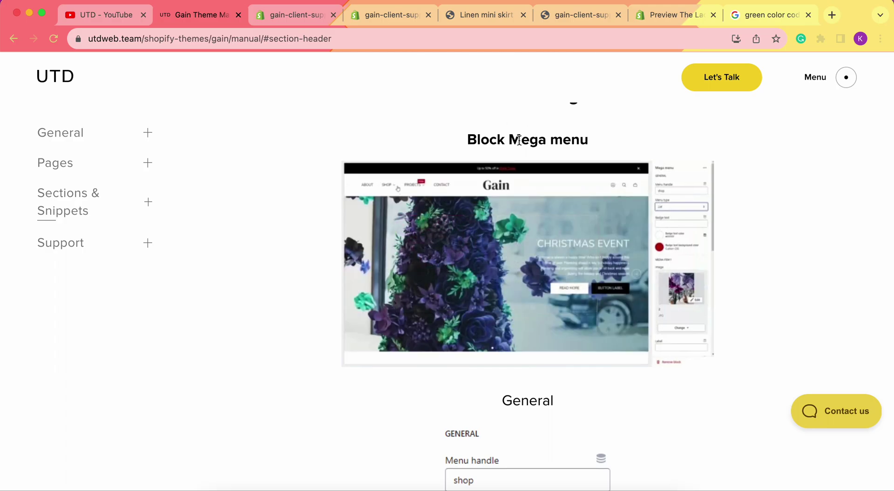
pyautogui.scroll(-5, 587, 146)
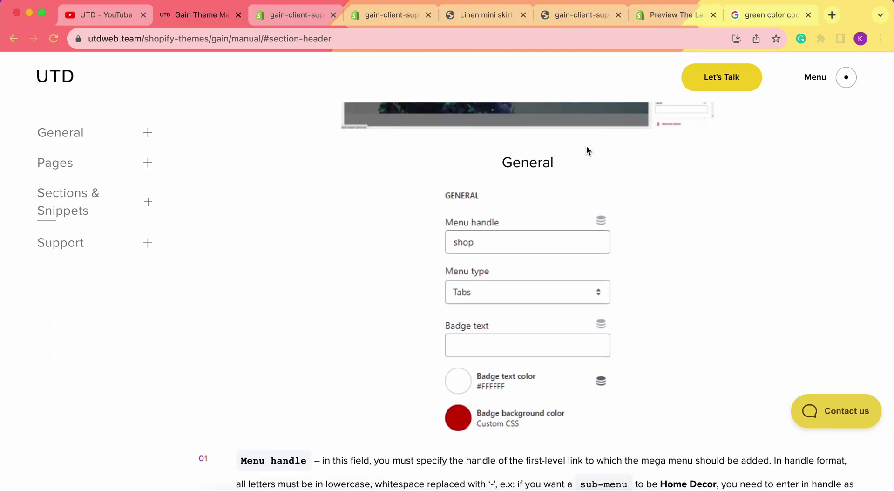